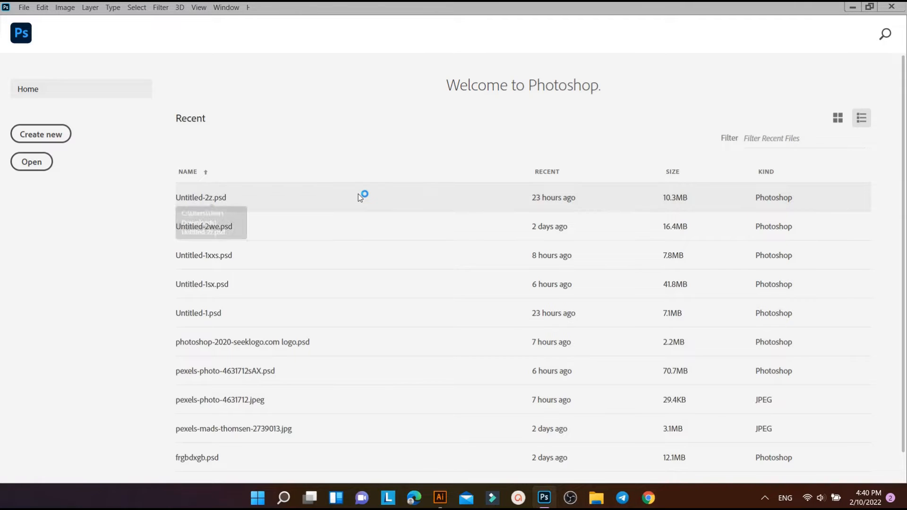
# Create a new document 40 cm wide and 54 cm high at 72 pixels/inch in RGB Color
pyautogui.click(22, 135)
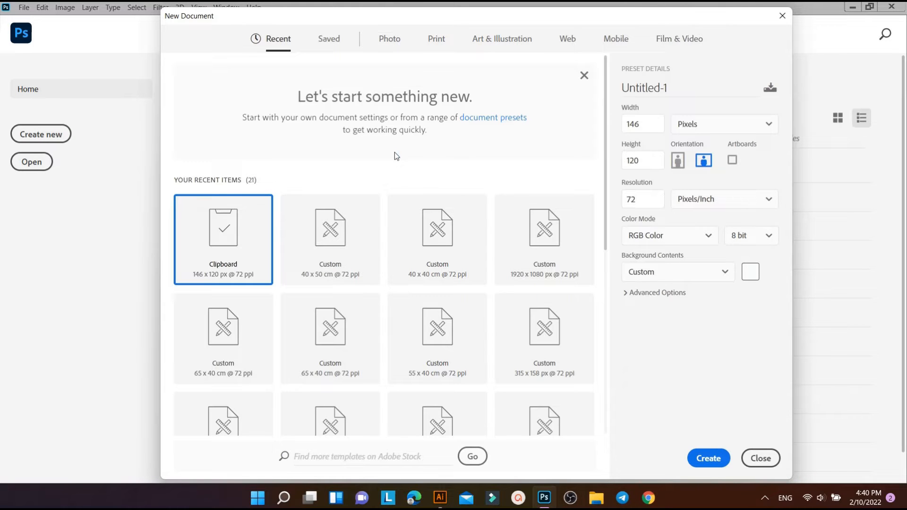
pyautogui.click(340, 264)
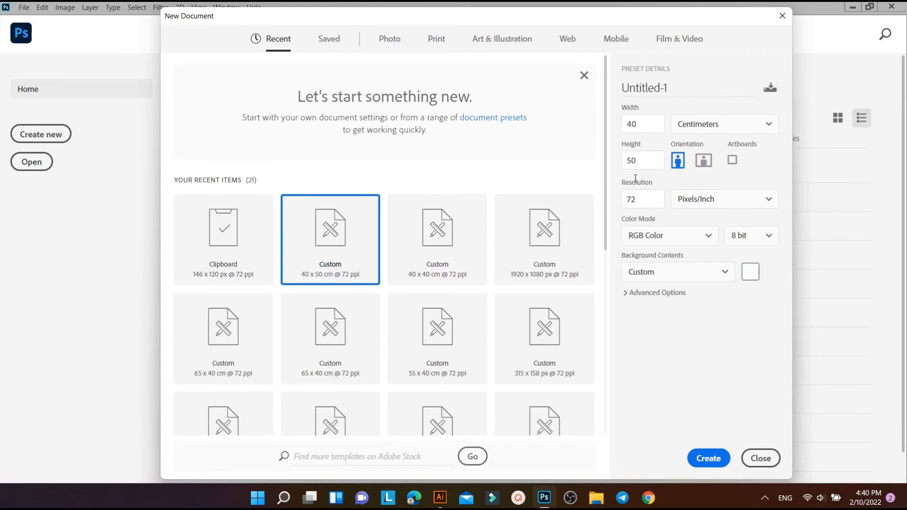
pyautogui.doubleClick(641, 162)
pyautogui.click(636, 161)
pyautogui.doubleClick(640, 161)
pyautogui.press('BackSpace')
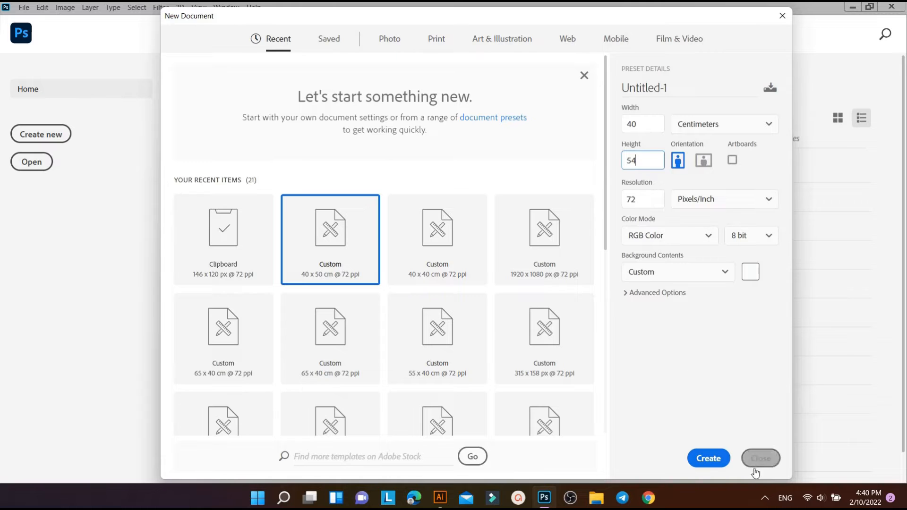
pyautogui.click(716, 459)
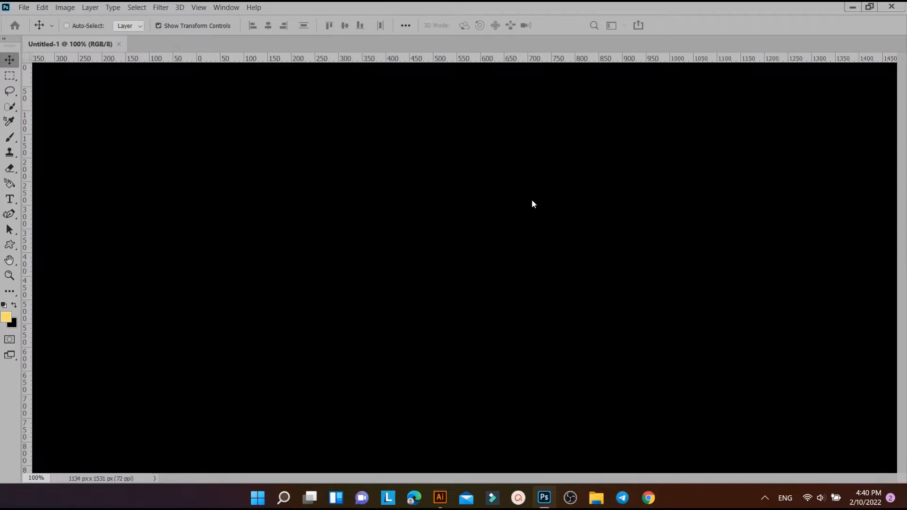
# Place the 36.1 MB portrait PNG of the woman in the yellow sweater from Downloads as a linked image
pyautogui.press('z')
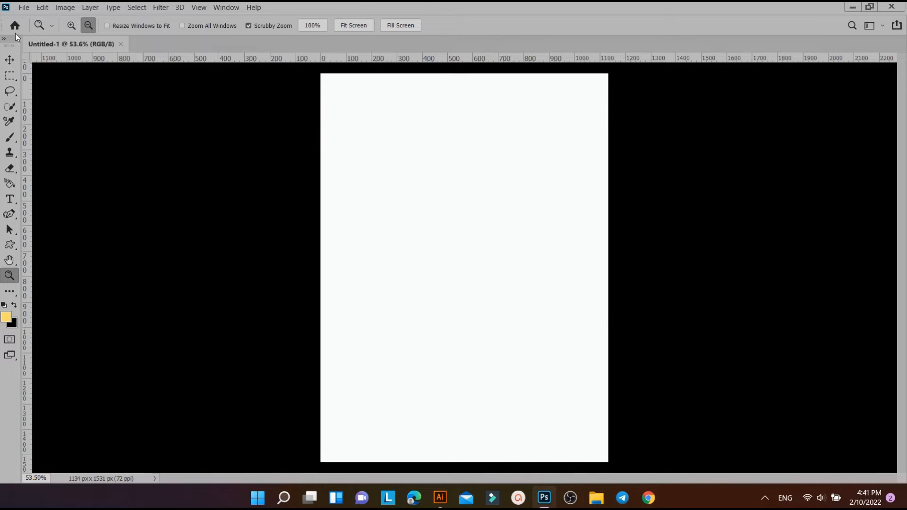
pyautogui.click(22, 5)
pyautogui.click(47, 241)
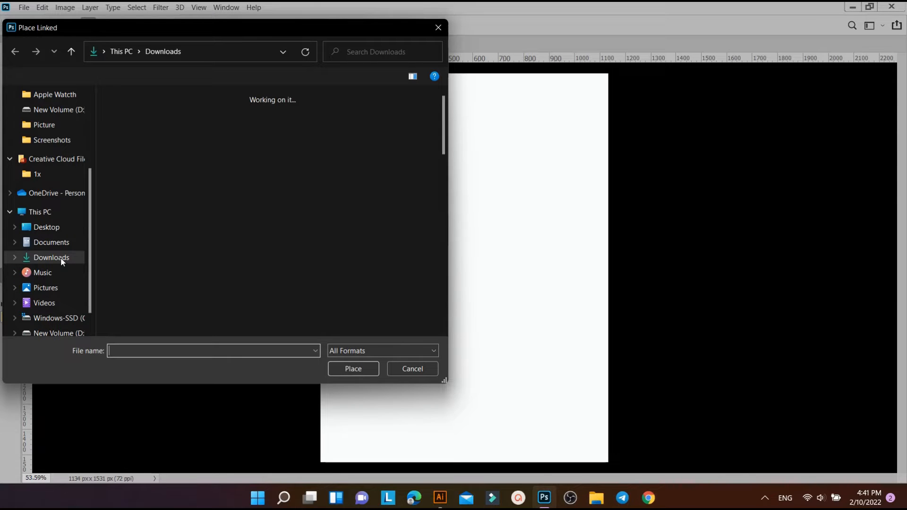
pyautogui.scroll(-8, 271, 269)
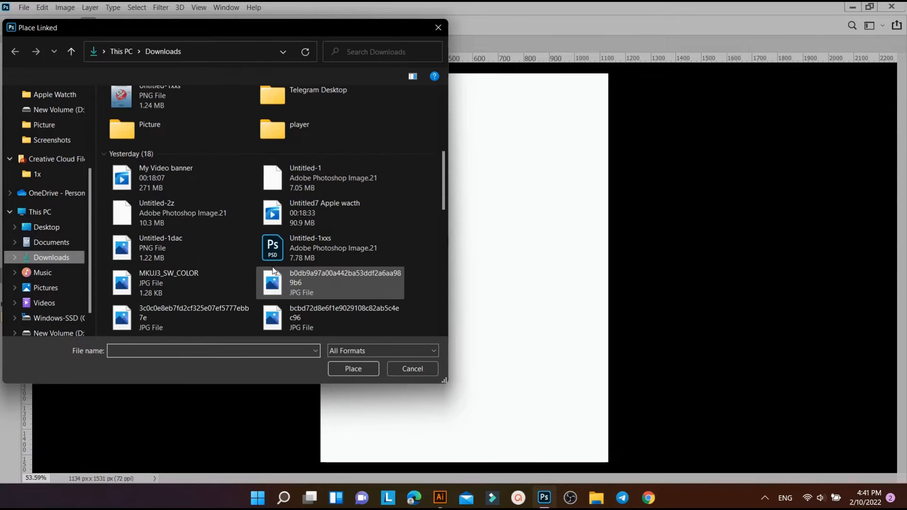
pyautogui.scroll(-5, 322, 282)
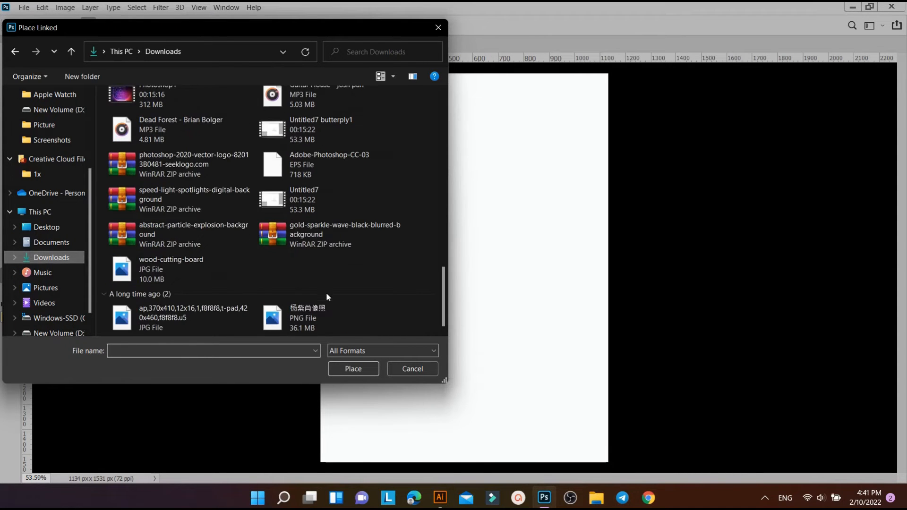
pyautogui.scroll(-4, 312, 275)
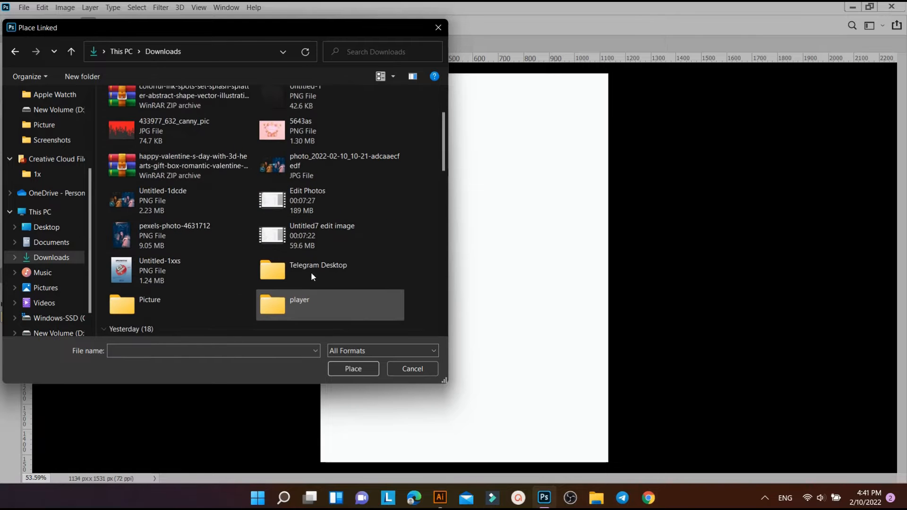
pyautogui.scroll(-10, 314, 275)
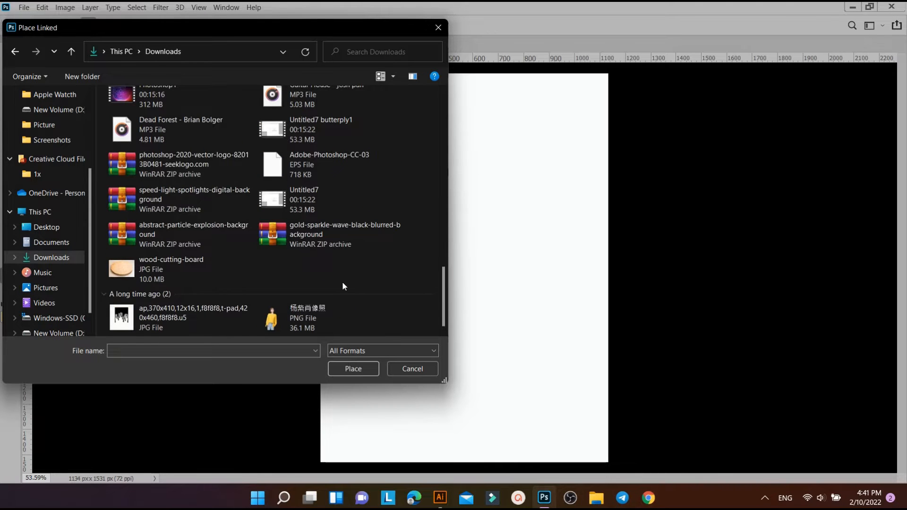
pyautogui.click(285, 318)
pyautogui.click(363, 364)
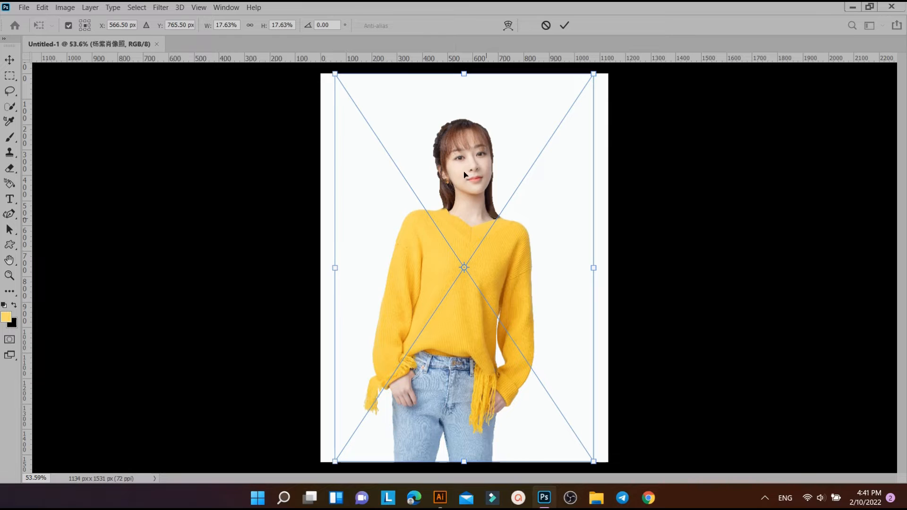
# Scale the placed portrait to about 16.83%, keeping it against the canvas's lower edge, and commit the transform
pyautogui.moveTo(461, 72); pyautogui.dragTo(462, 92)
pyautogui.moveTo(495, 272); pyautogui.dragTo(495, 272)
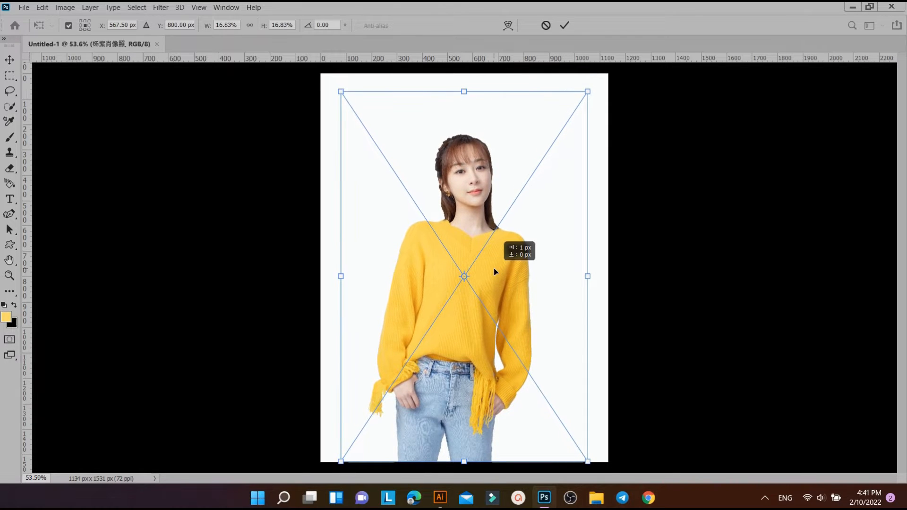
pyautogui.click(565, 25)
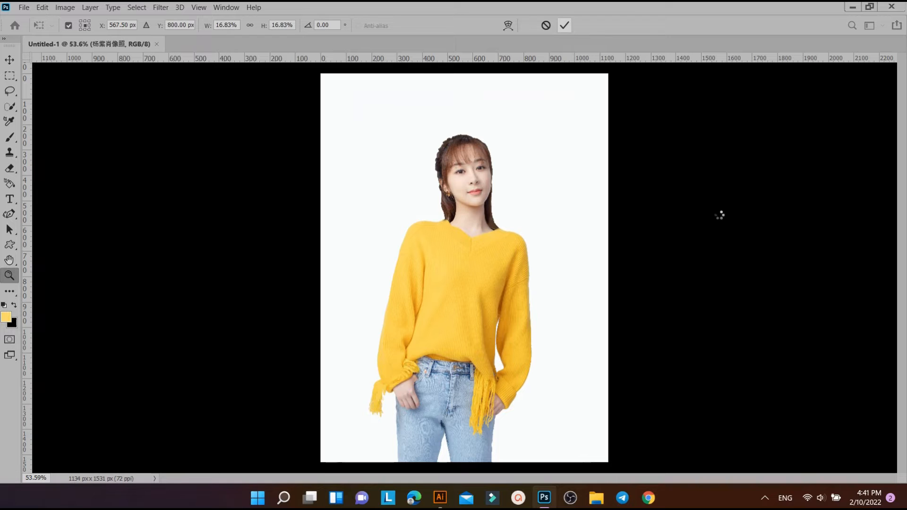
# Display the document's layers and unlock the Background layer
pyautogui.click(218, 7)
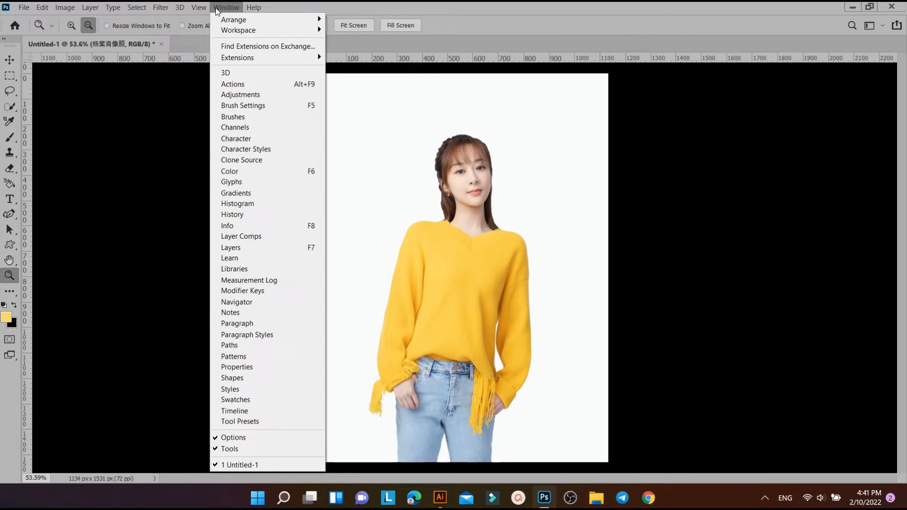
pyautogui.click(231, 250)
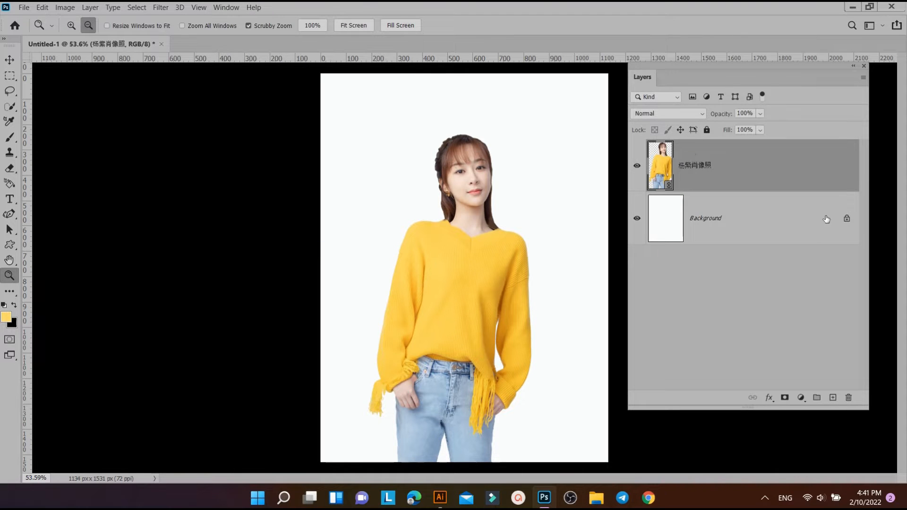
pyautogui.click(845, 219)
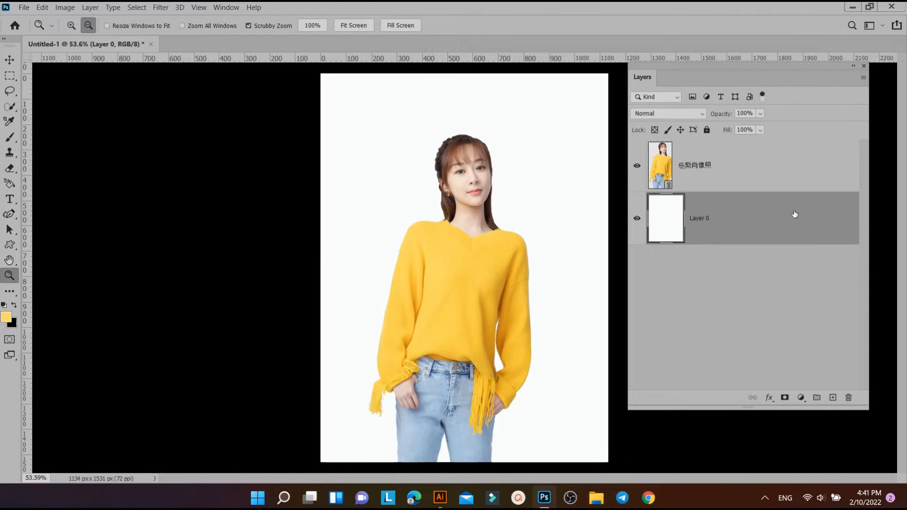
# Place the drip artwork Untitled-1 PNG from Downloads as a linked image above the portrait layer
pyautogui.click(751, 171)
pyautogui.click(21, 8)
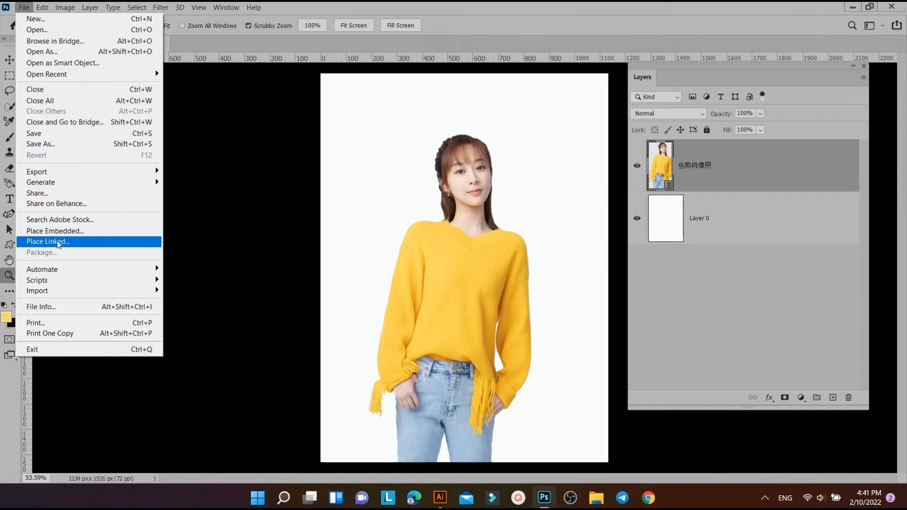
pyautogui.click(50, 241)
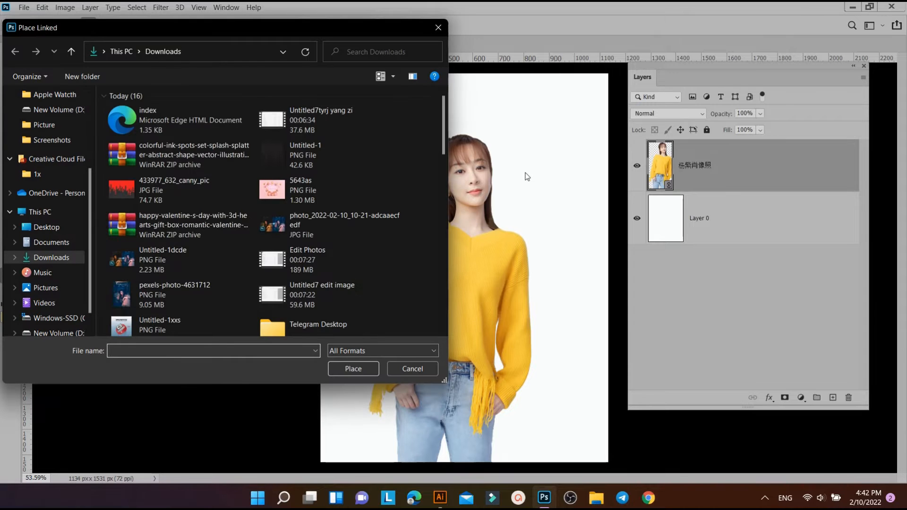
pyautogui.click(296, 156)
pyautogui.click(361, 369)
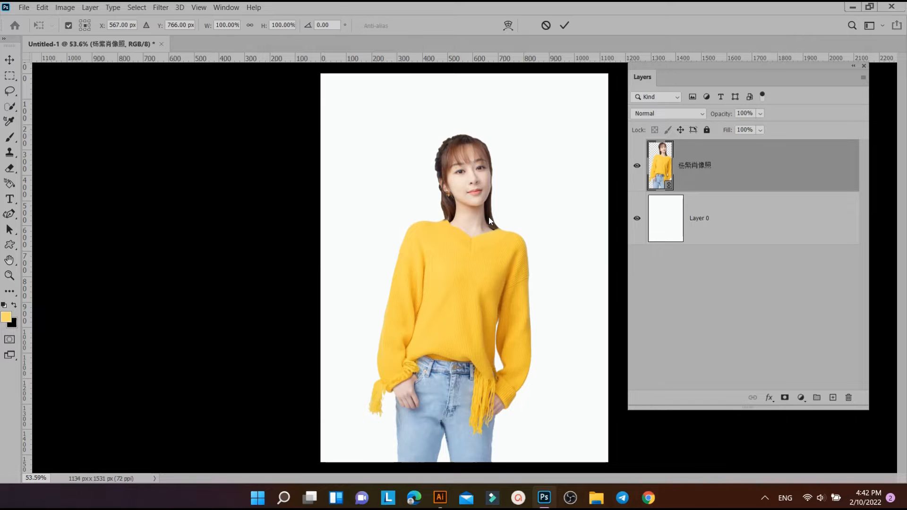
# Scale the drip artwork to about 69% width and 62% height, position it over the sweater below the shoulders, and commit
pyautogui.moveTo(511, 183); pyautogui.dragTo(512, 219)
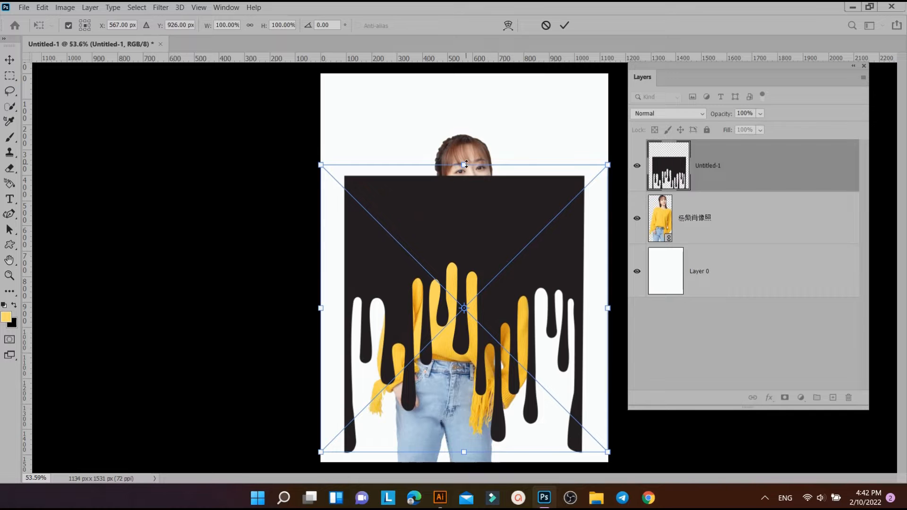
pyautogui.moveTo(464, 165); pyautogui.dragTo(460, 229)
pyautogui.moveTo(503, 273); pyautogui.dragTo(488, 260)
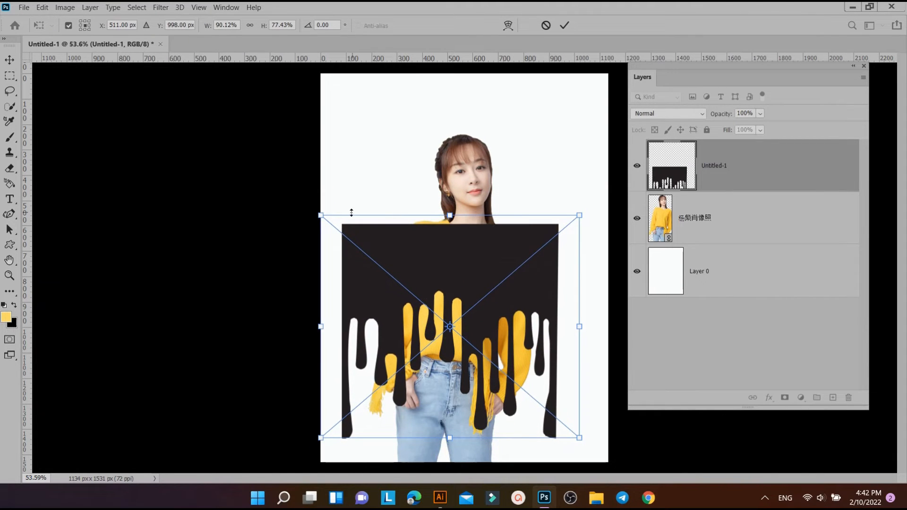
pyautogui.moveTo(322, 215); pyautogui.dragTo(351, 232)
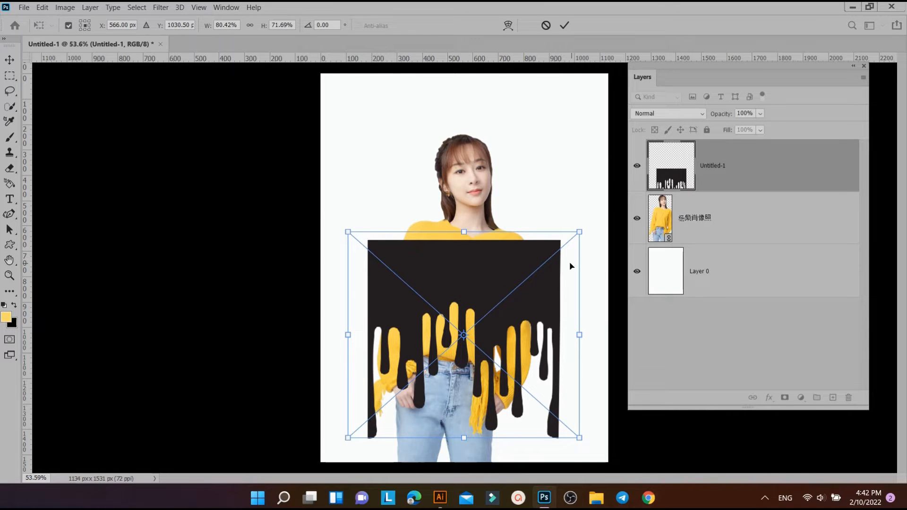
pyautogui.moveTo(581, 233); pyautogui.dragTo(573, 238)
pyautogui.moveTo(517, 302); pyautogui.dragTo(522, 270)
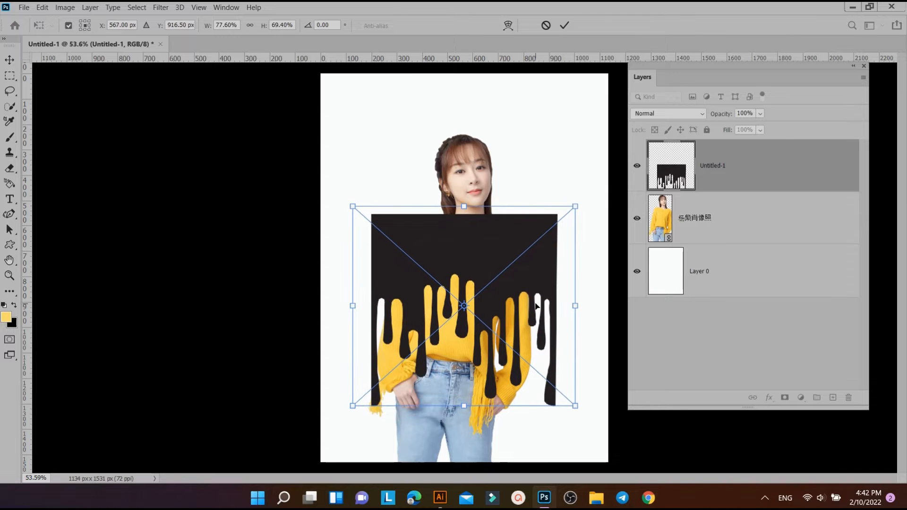
pyautogui.moveTo(502, 312); pyautogui.dragTo(489, 310)
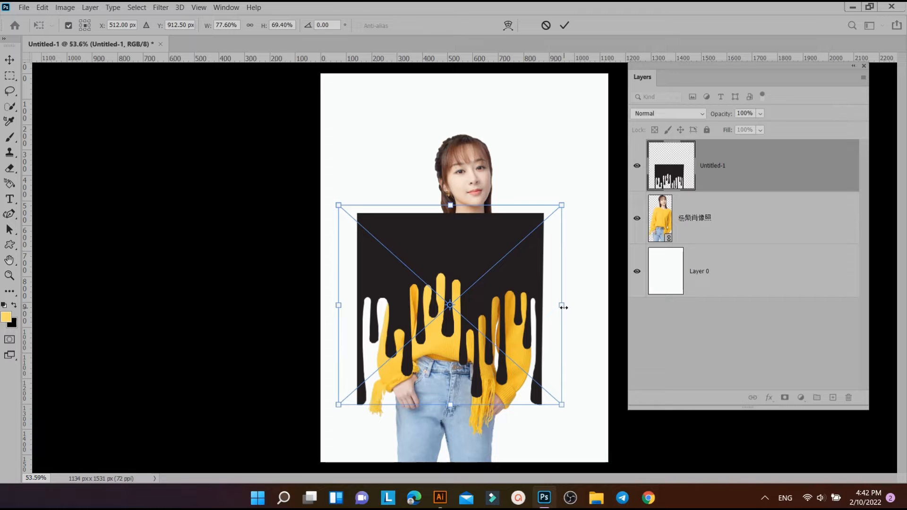
pyautogui.moveTo(342, 304); pyautogui.dragTo(360, 310)
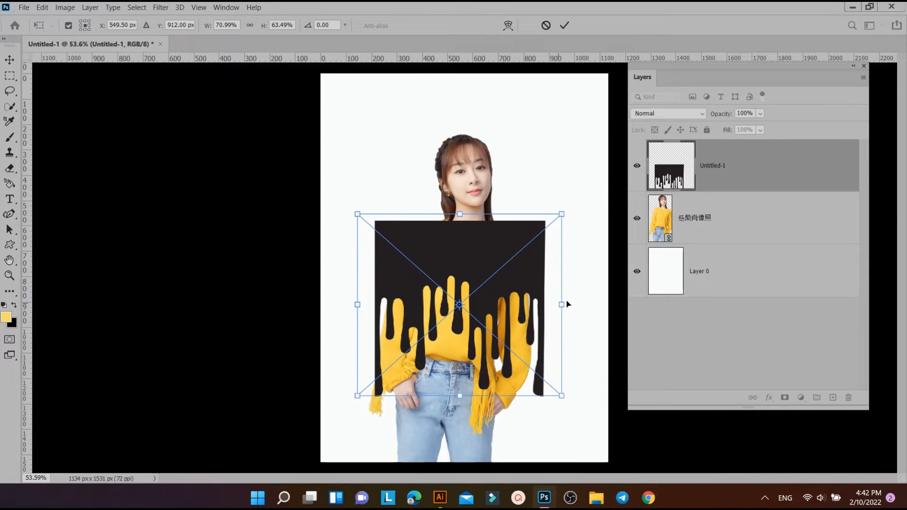
pyautogui.moveTo(563, 309); pyautogui.dragTo(558, 321)
pyautogui.moveTo(529, 277); pyautogui.dragTo(529, 286)
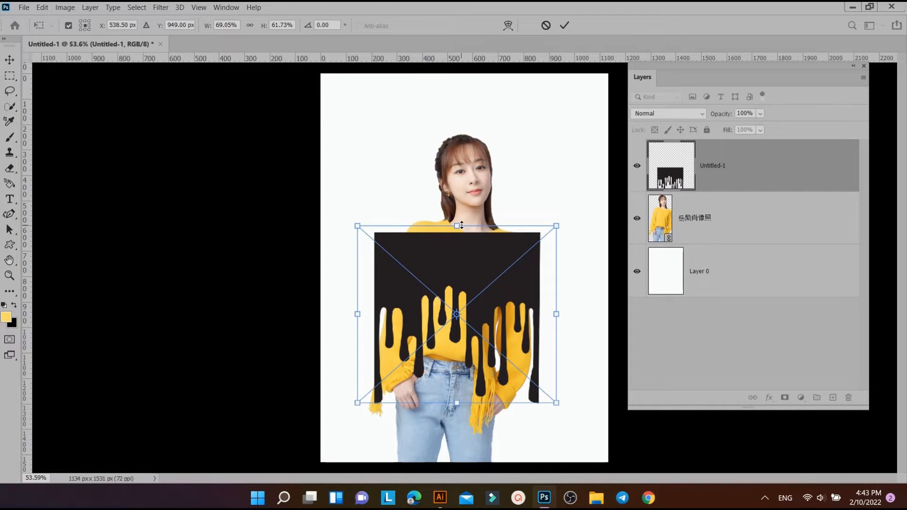
pyautogui.moveTo(463, 255); pyautogui.dragTo(461, 263)
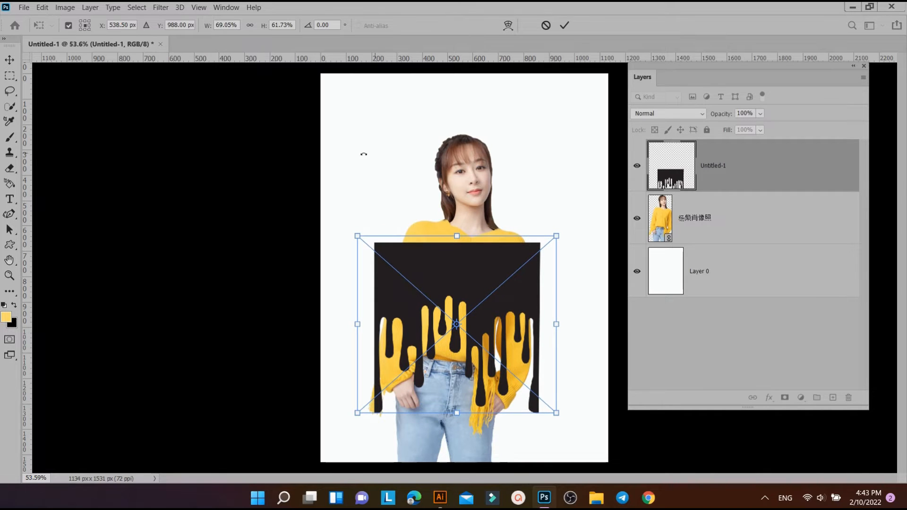
pyautogui.click(565, 25)
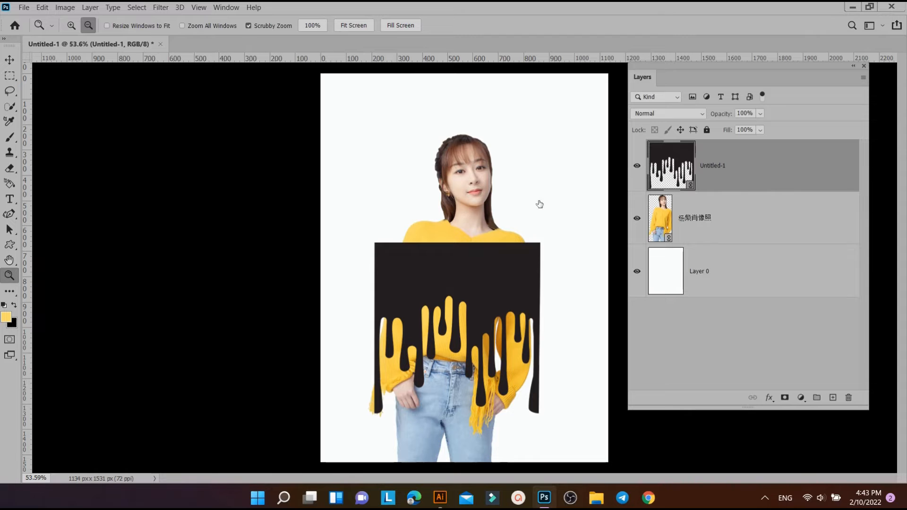
# Rasterize the drip artwork and erase its outermost drips on both sides with the Eraser
pyautogui.click(9, 168)
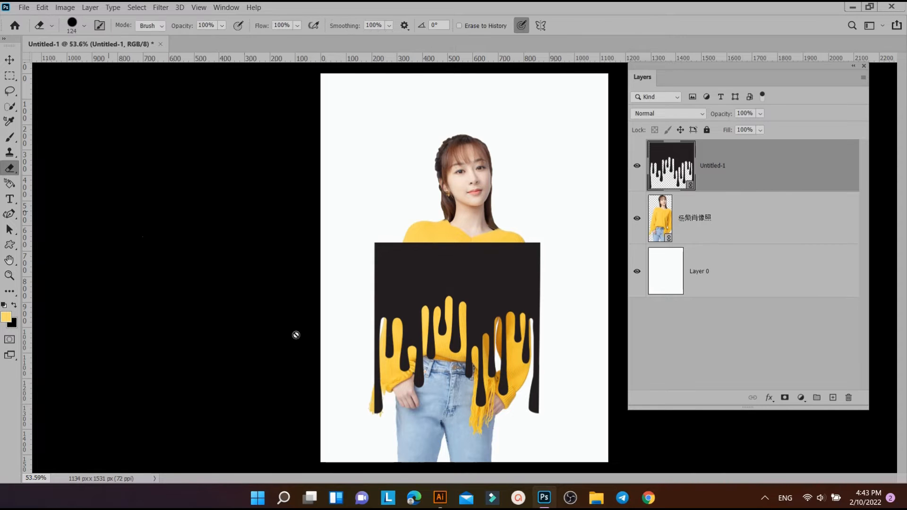
pyautogui.click(373, 416)
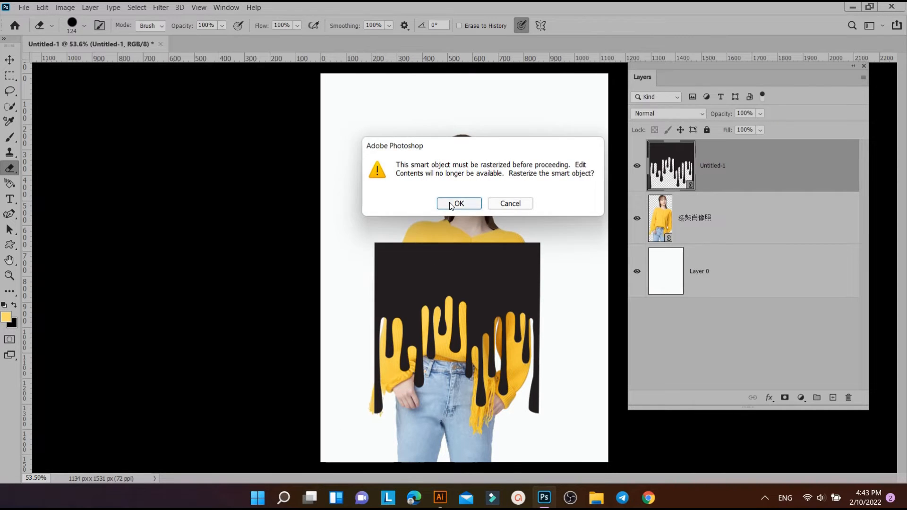
pyautogui.click(451, 202)
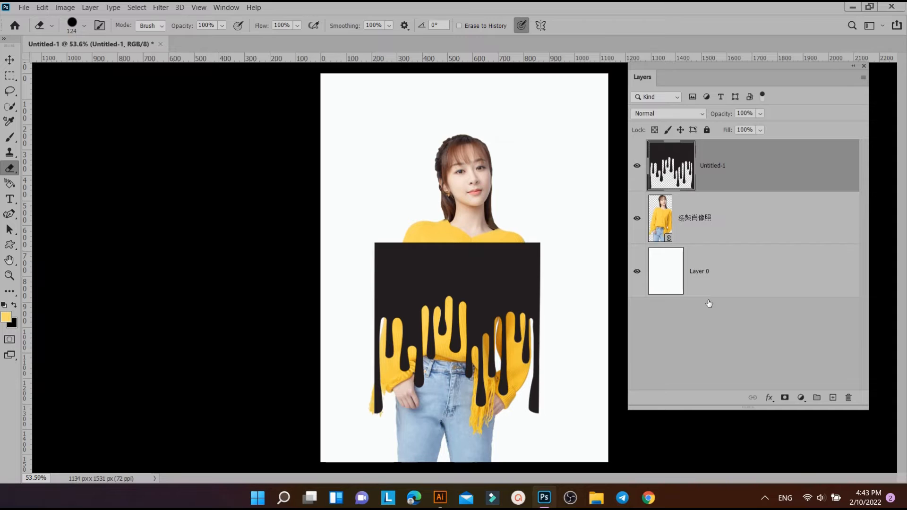
pyautogui.moveTo(374, 406); pyautogui.dragTo(363, 312)
pyautogui.click(539, 426)
pyautogui.moveTo(539, 425); pyautogui.dragTo(546, 318)
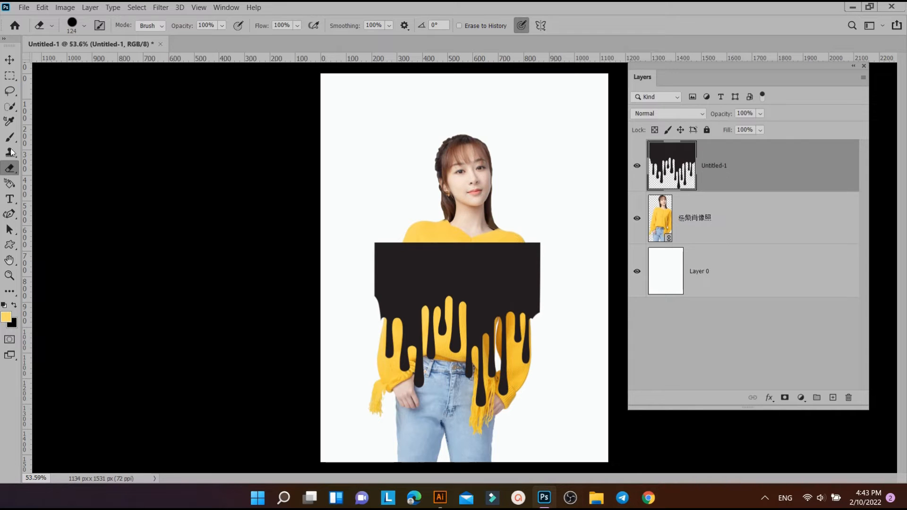
# Select the whole black drip shape with the Quick Selection tool, and hide its layer with the portrait layer made active
pyautogui.click(10, 106)
pyautogui.moveTo(381, 216); pyautogui.dragTo(369, 184)
pyautogui.moveTo(491, 366); pyautogui.dragTo(493, 368)
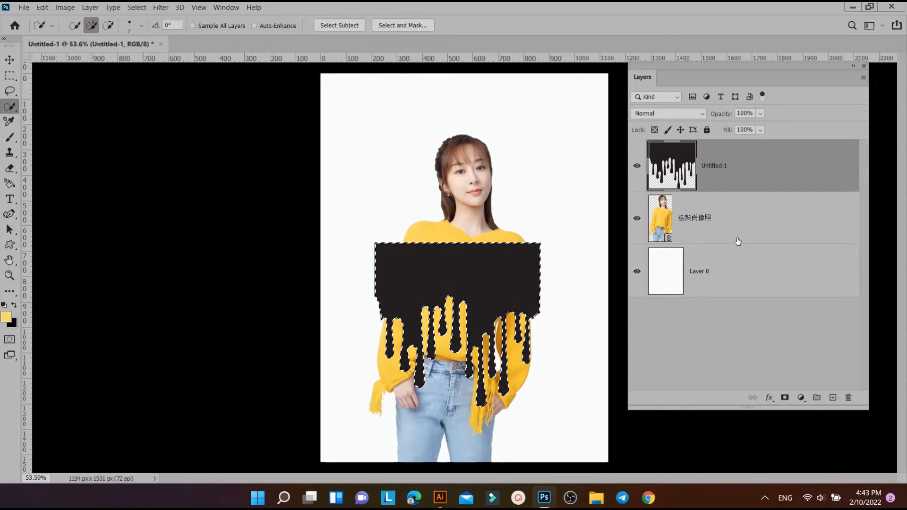
pyautogui.click(637, 165)
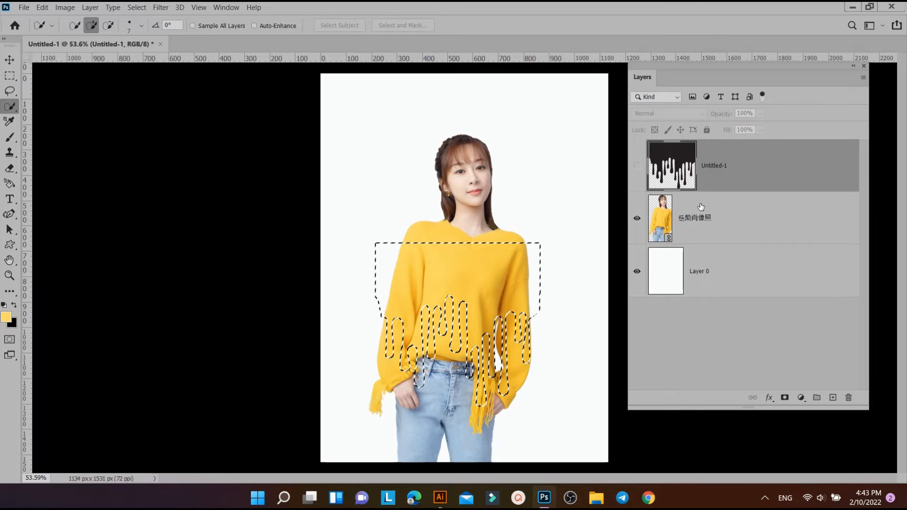
pyautogui.click(701, 207)
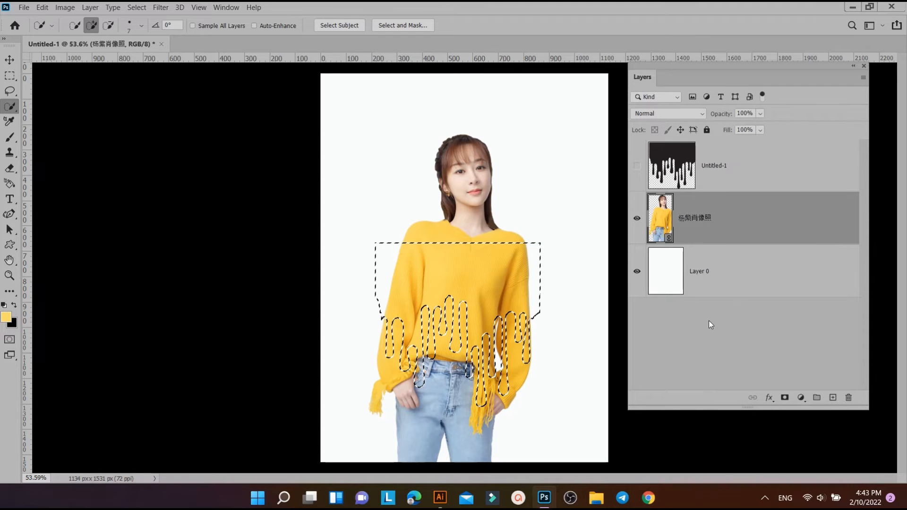
# Mask the portrait layer with the drip selection, then paint the mask white with a 155 px brush over the head and shoulders
pyautogui.click(785, 397)
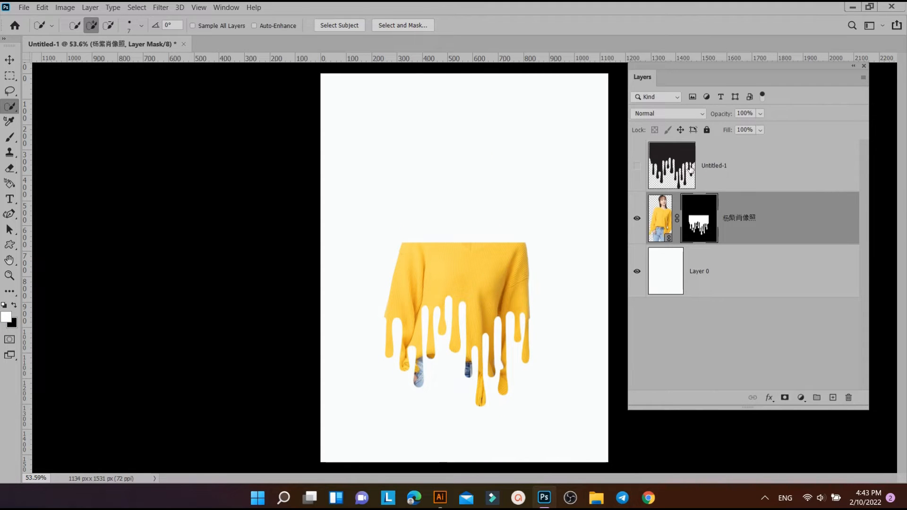
pyautogui.click(10, 138)
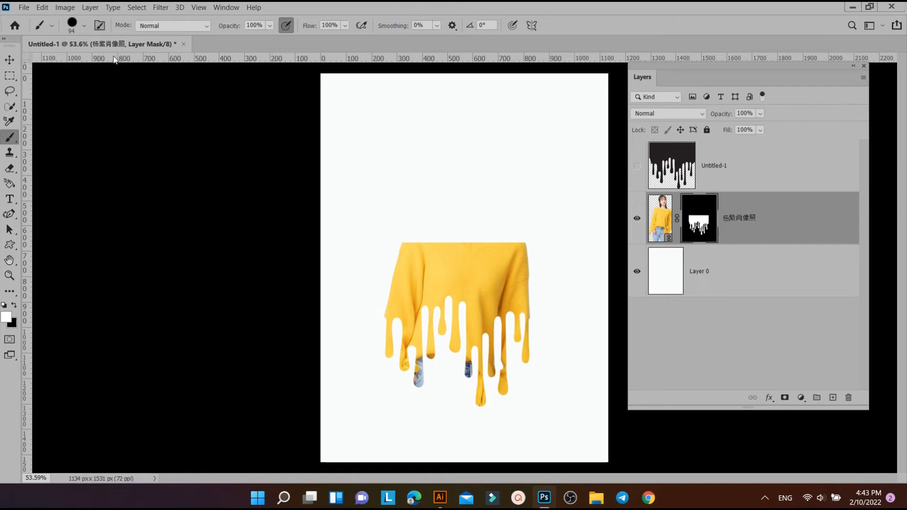
pyautogui.click(83, 25)
pyautogui.moveTo(84, 61); pyautogui.dragTo(110, 65)
pyautogui.click(435, 229)
pyautogui.moveTo(436, 229)
pyautogui.mouseDown()
pyautogui.moveTo(521, 243)
pyautogui.moveTo(528, 232)
pyautogui.moveTo(443, 183)
pyautogui.moveTo(560, 195)
pyautogui.moveTo(518, 199)
pyautogui.moveTo(433, 139)
pyautogui.moveTo(457, 149)
pyautogui.mouseUp()
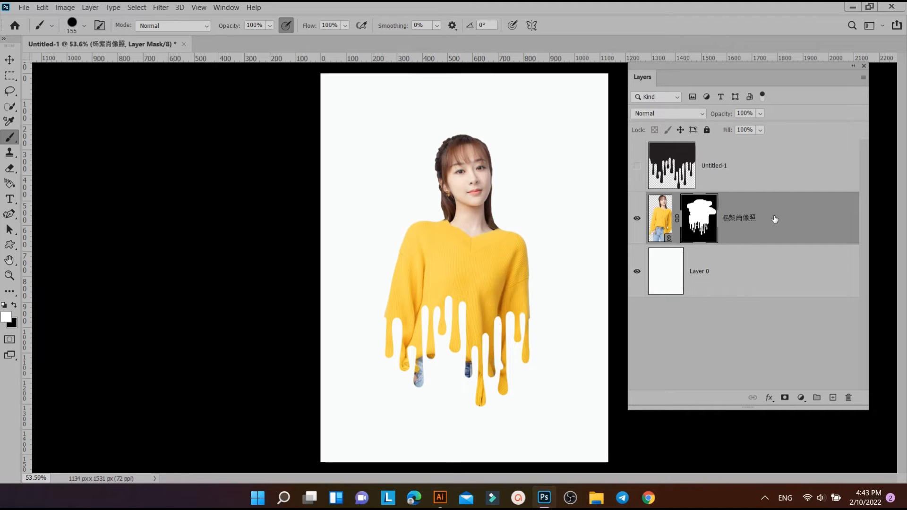
# Delete the hidden Untitled-1 drip layer and make the portrait layer active
pyautogui.click(786, 186)
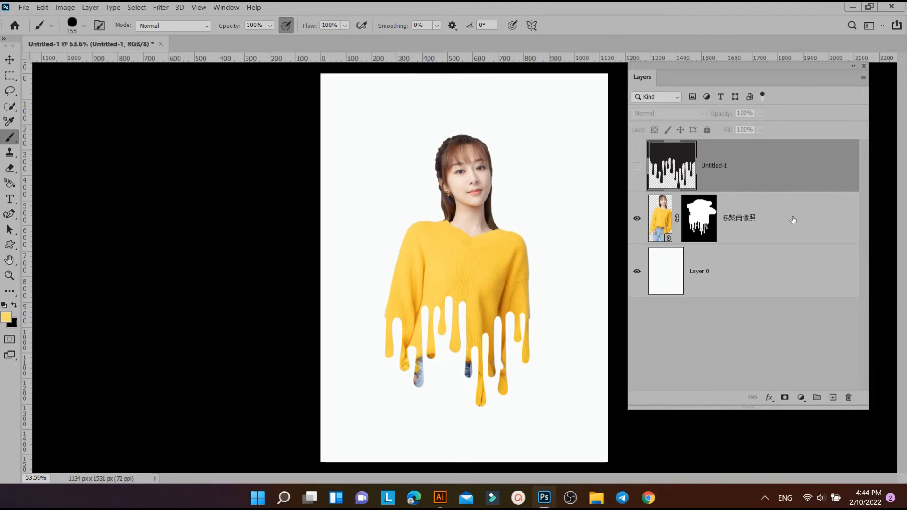
pyautogui.moveTo(806, 171); pyautogui.dragTo(850, 396)
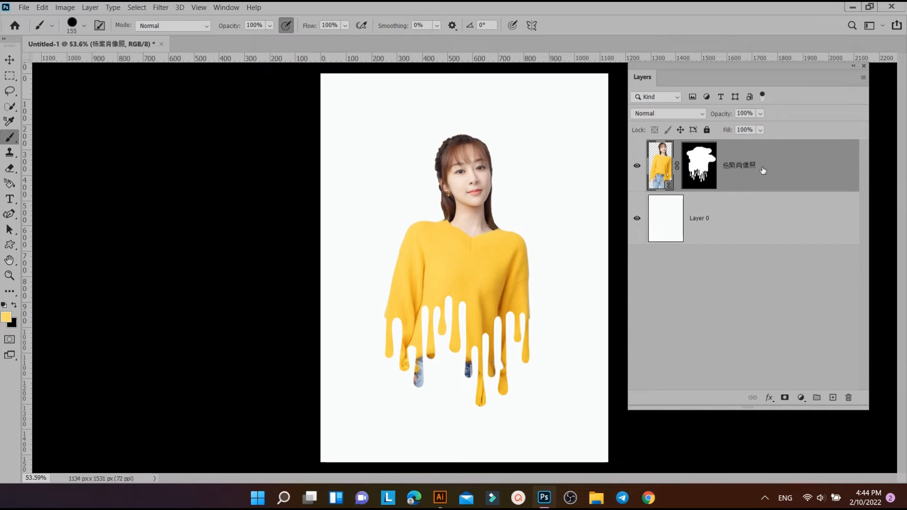
pyautogui.click(786, 196)
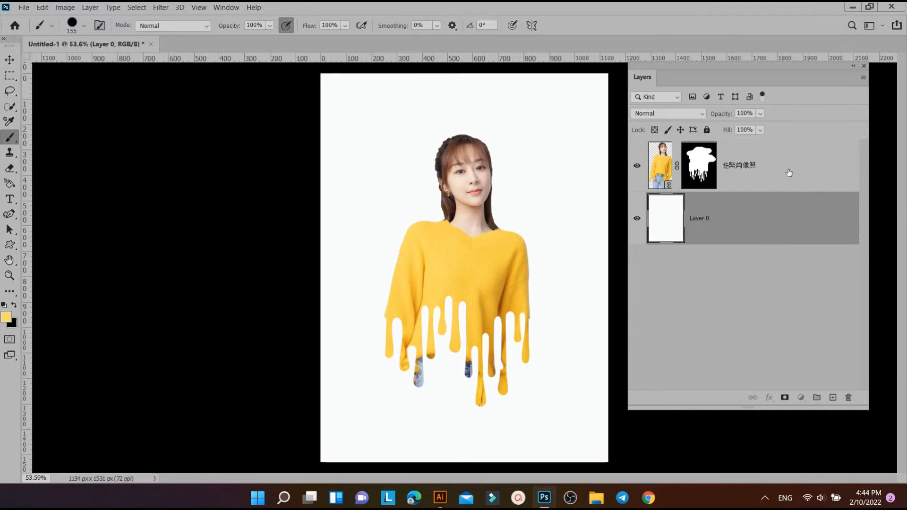
pyautogui.click(789, 174)
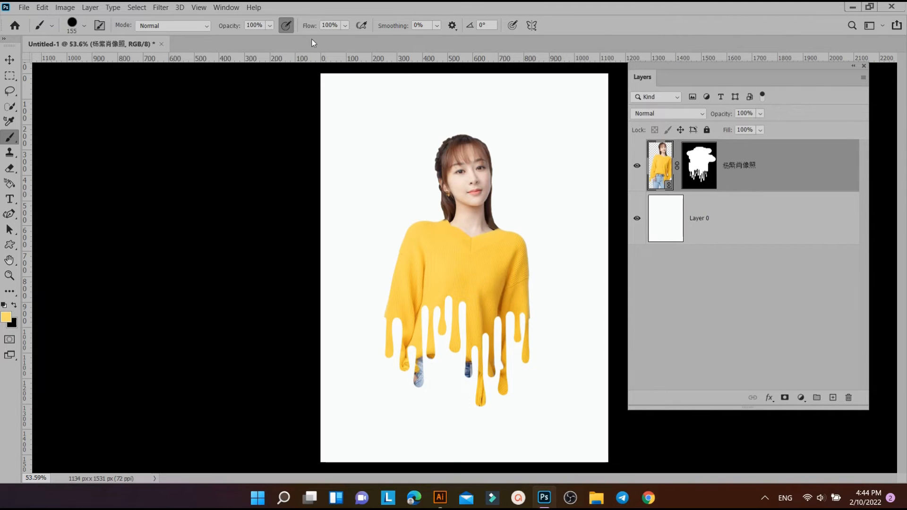
# Draw the Splatter #1 custom shape from the shape collection info graphic studio set over the portrait, about 744 x 909 px
pyautogui.click(10, 245)
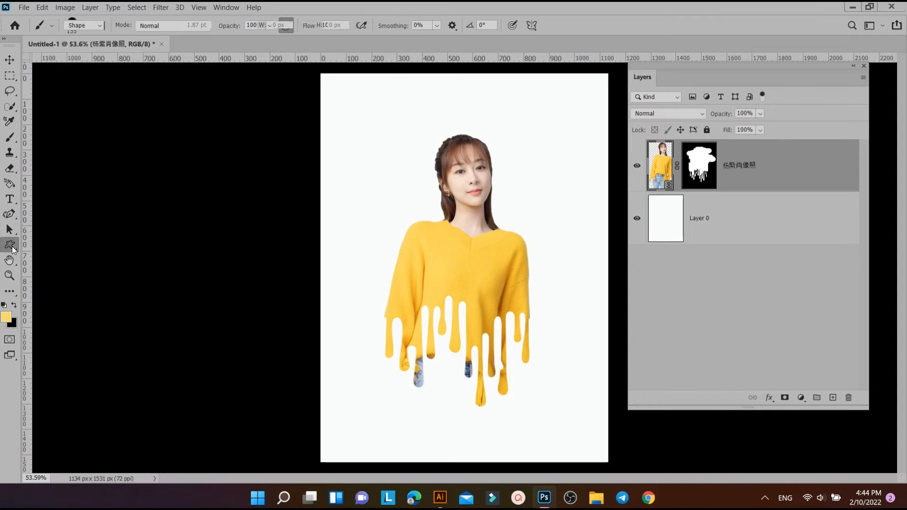
pyautogui.click(479, 25)
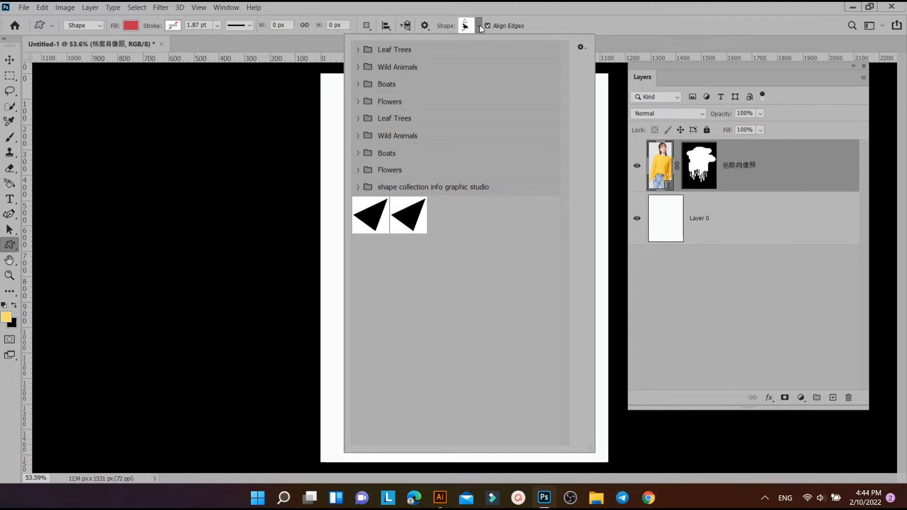
pyautogui.click(358, 187)
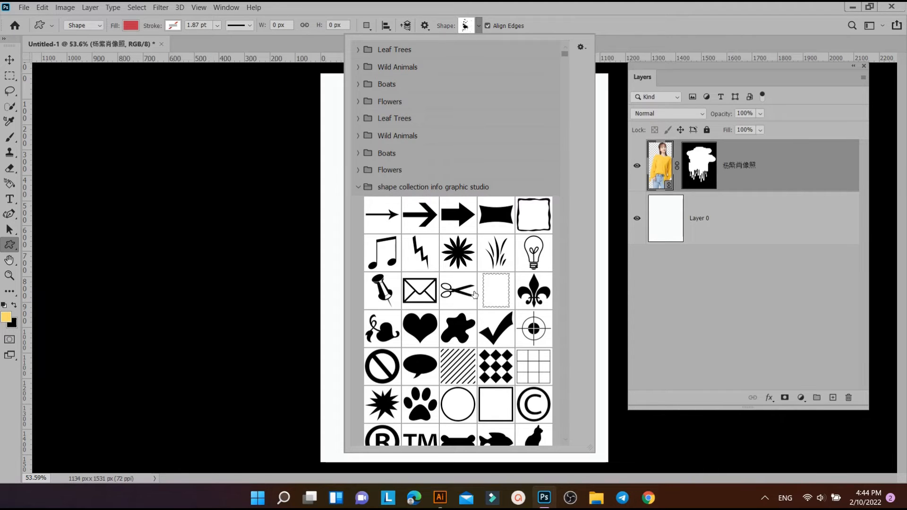
pyautogui.scroll(-1, 491, 299)
pyautogui.scroll(-3, 492, 299)
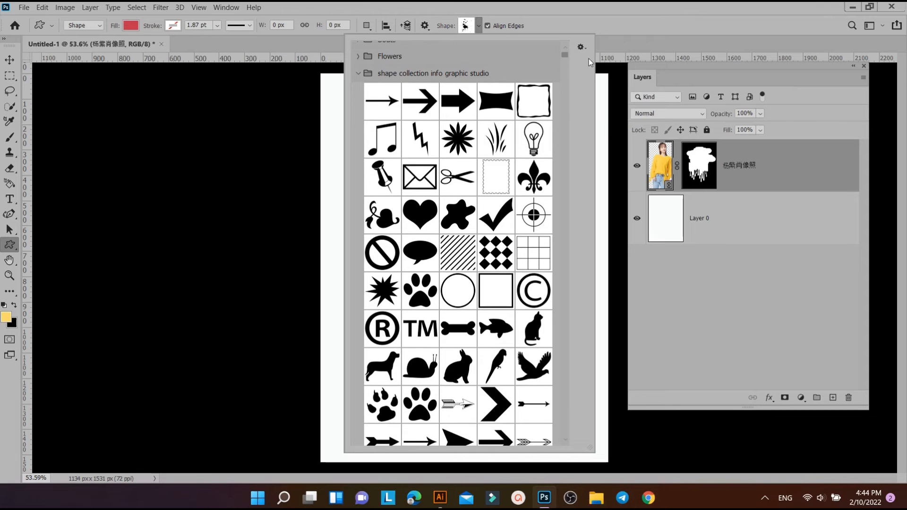
pyautogui.moveTo(567, 55); pyautogui.dragTo(565, 249)
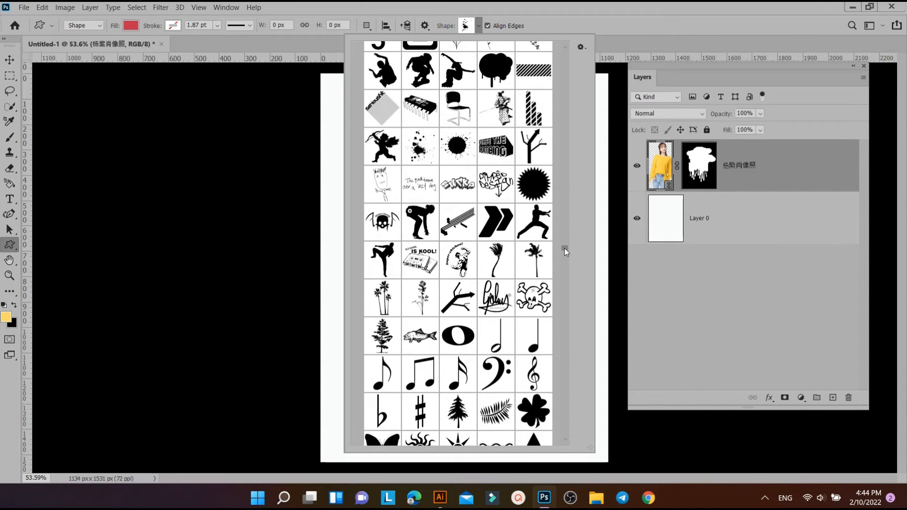
pyautogui.click(427, 151)
pyautogui.click(496, 7)
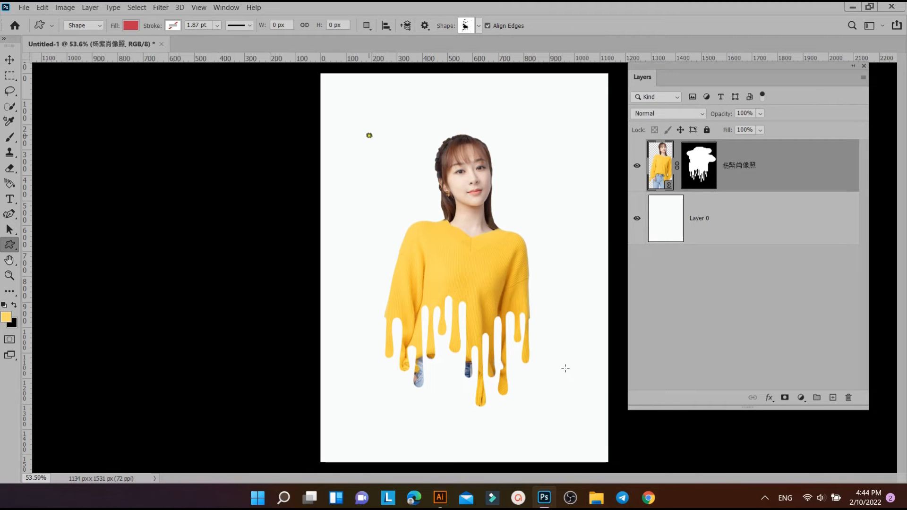
pyautogui.moveTo(542, 306); pyautogui.dragTo(558, 366)
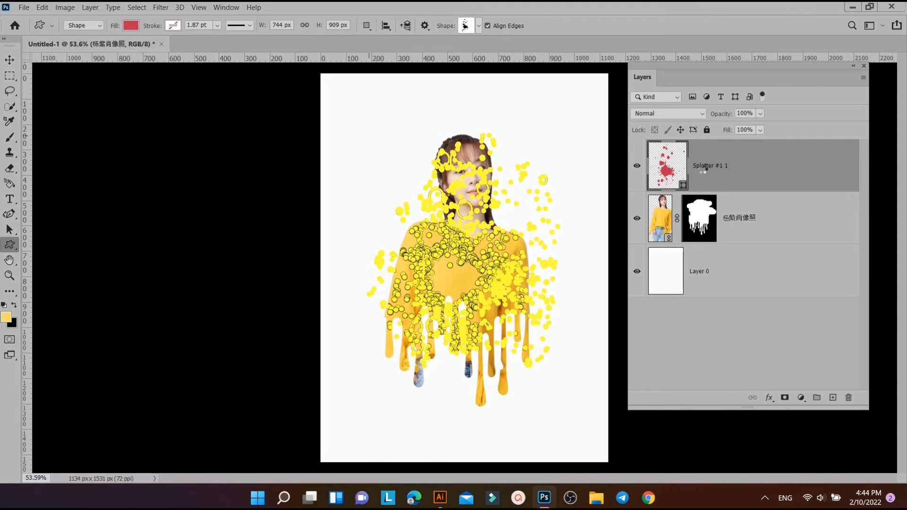
# Convert the red splatter shape layer to a smart object
pyautogui.click(9, 59)
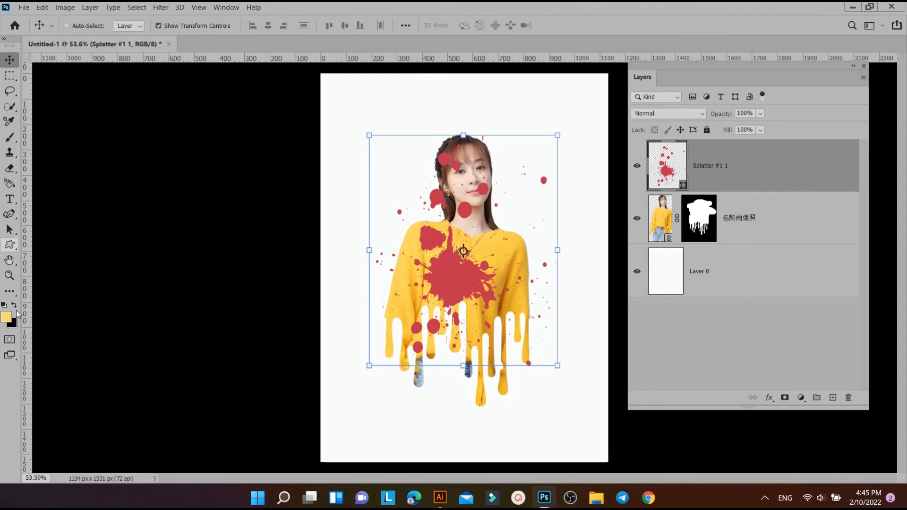
pyautogui.rightClick(785, 167)
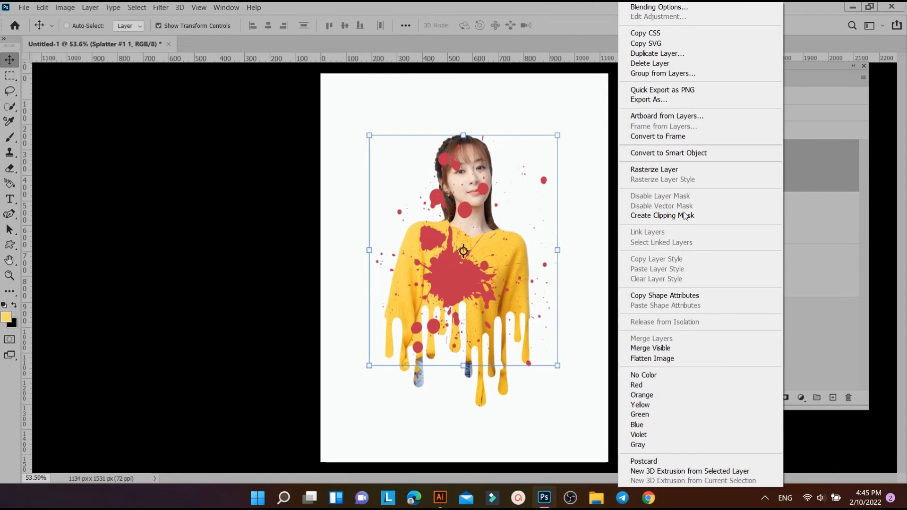
pyautogui.click(685, 153)
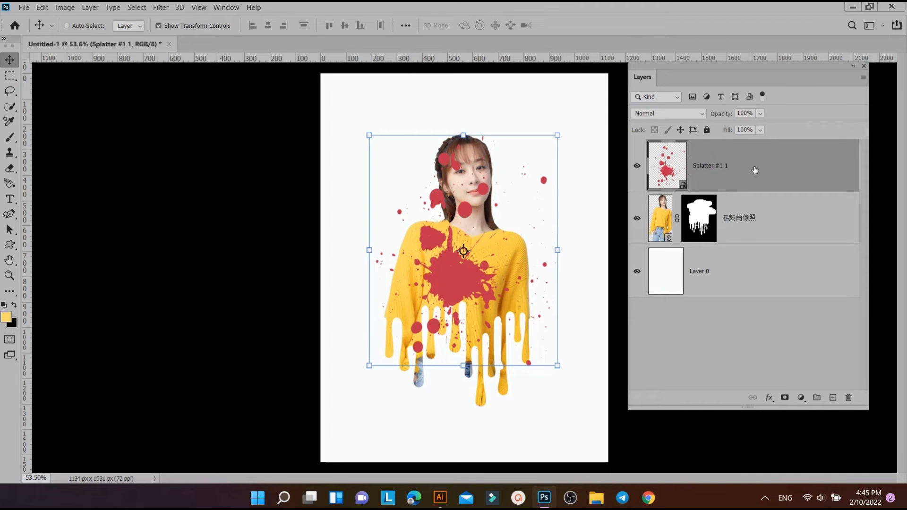
pyautogui.rightClick(770, 163)
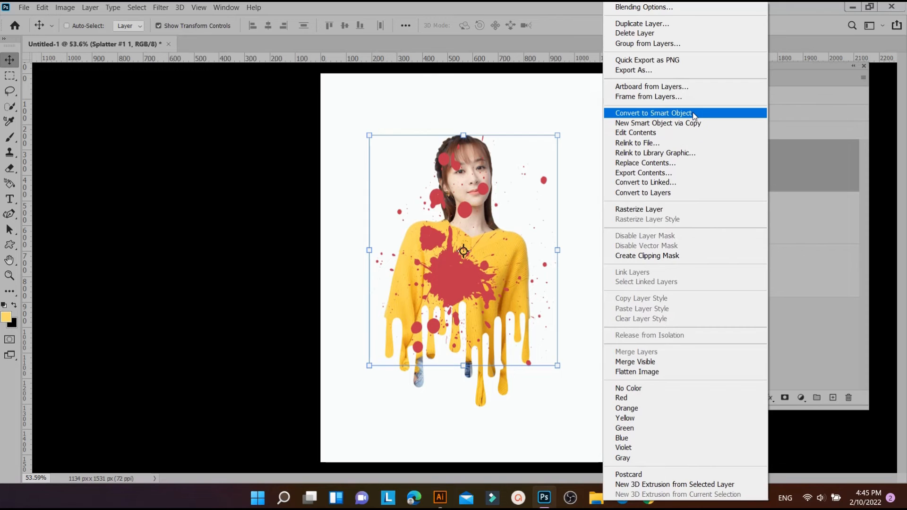
pyautogui.click(692, 113)
# Rotate the splatter about 76°, place it around the woman's head, and order its layer beneath the portrait layer
pyautogui.moveTo(476, 280); pyautogui.dragTo(426, 252)
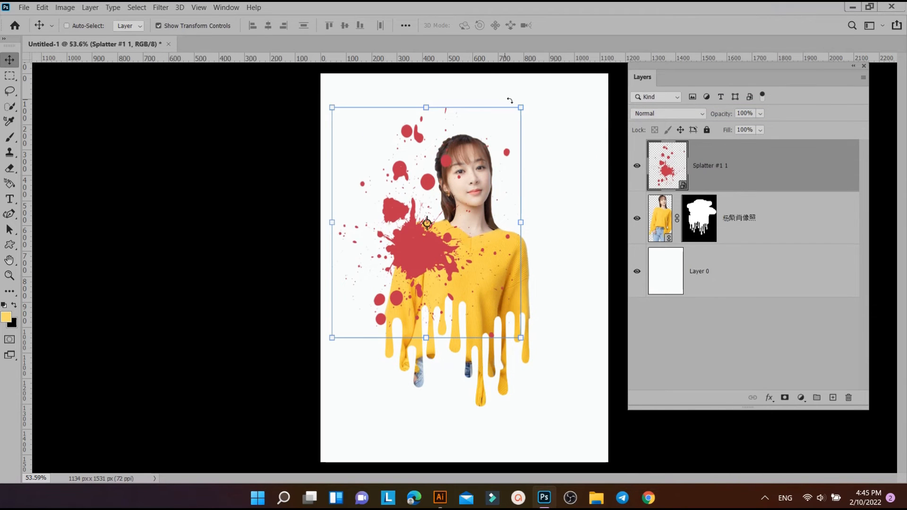
pyautogui.moveTo(536, 117); pyautogui.dragTo(579, 286)
pyautogui.moveTo(437, 204); pyautogui.dragTo(473, 178)
pyautogui.moveTo(730, 171); pyautogui.dragTo(736, 247)
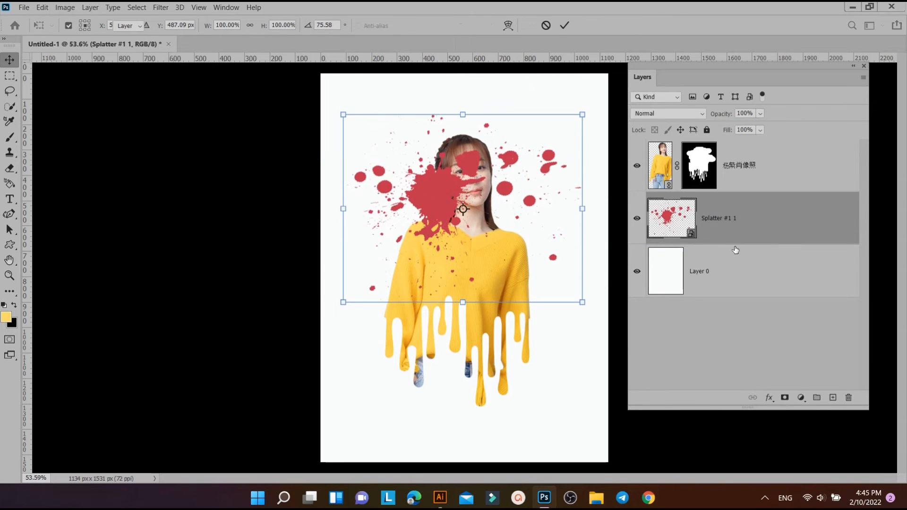
# Enlarge the splatter to about 133% width and 122% height, commit, and shift its main blot behind the right side of the head
pyautogui.moveTo(513, 196); pyautogui.dragTo(484, 218)
pyautogui.moveTo(551, 228); pyautogui.dragTo(563, 244)
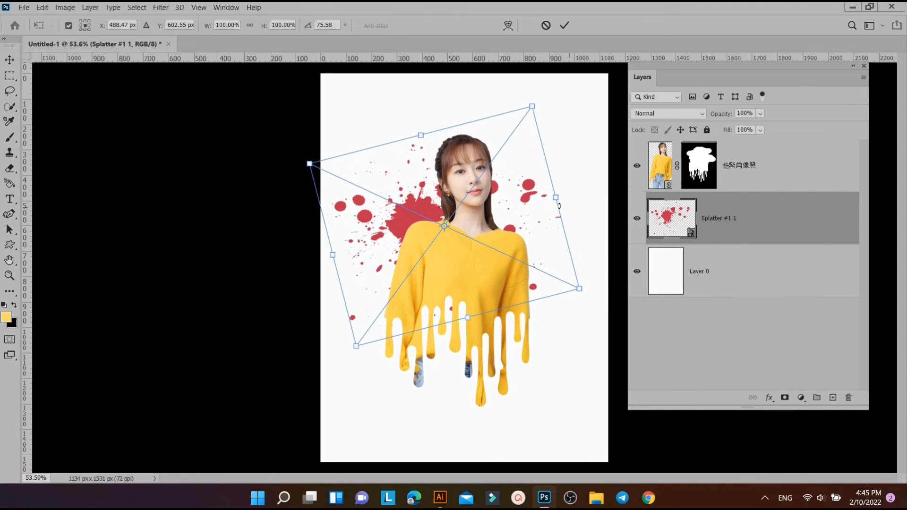
pyautogui.moveTo(555, 198); pyautogui.dragTo(607, 196)
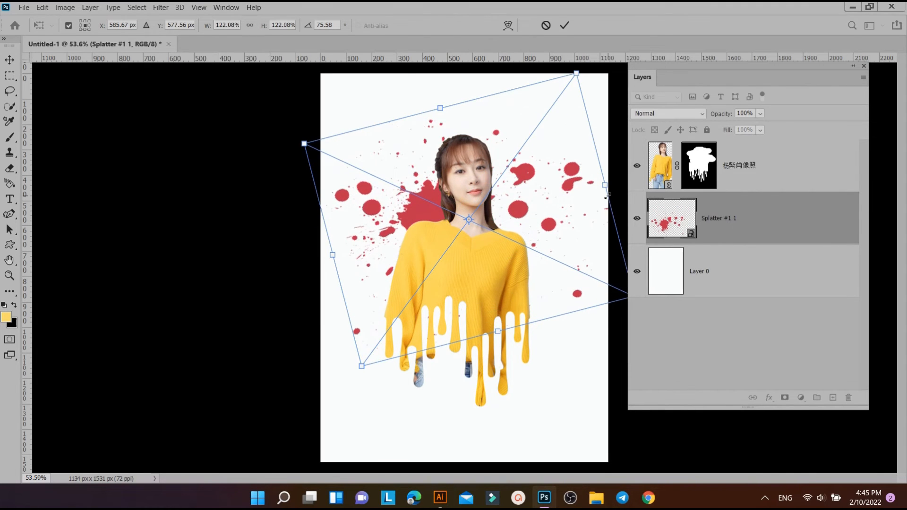
pyautogui.moveTo(440, 108); pyautogui.dragTo(503, 72)
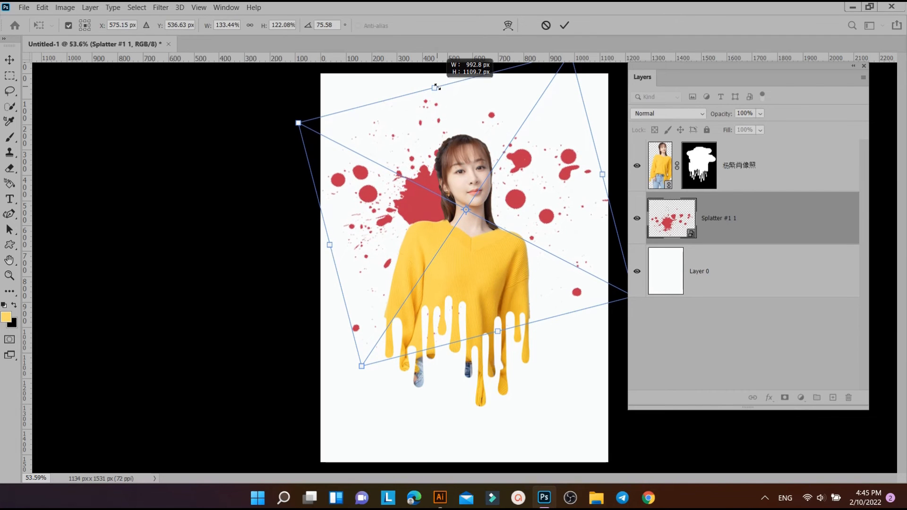
pyautogui.click(564, 25)
pyautogui.moveTo(532, 191); pyautogui.dragTo(606, 162)
# Apply a Color Overlay to the splatter layer with the yellow fdd85c sampled from the sweater
pyautogui.rightClick(770, 222)
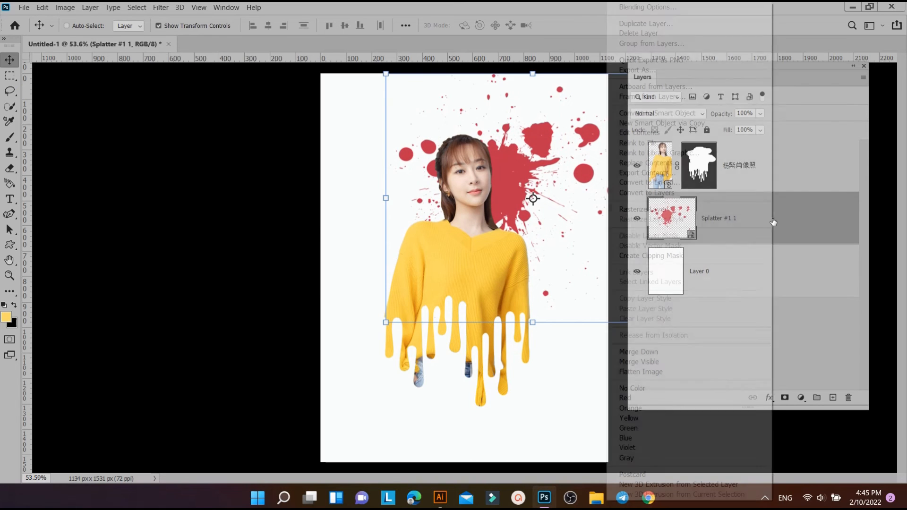
pyautogui.press('Escape')
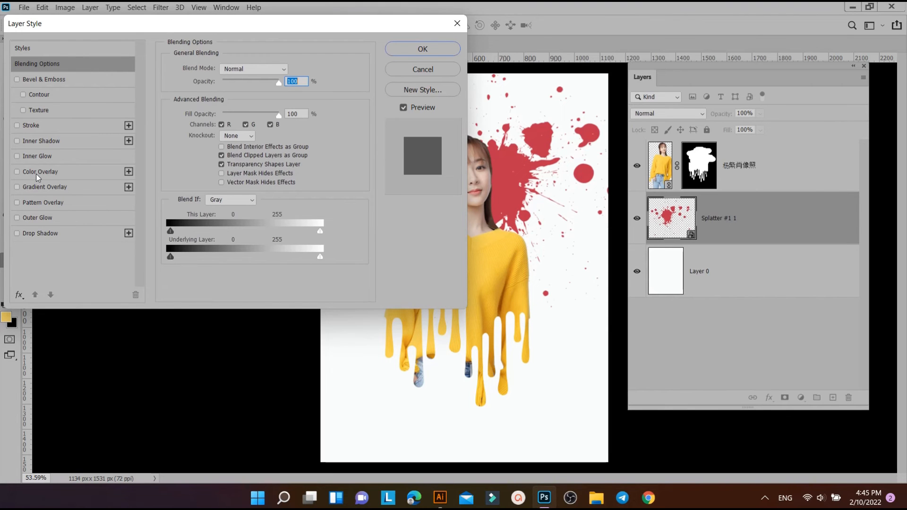
pyautogui.click(36, 173)
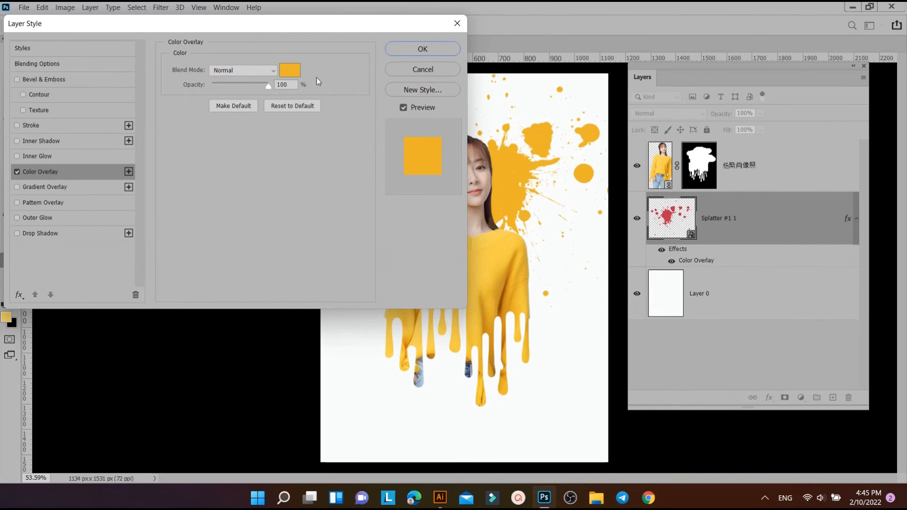
pyautogui.moveTo(384, 27); pyautogui.dragTo(279, 103)
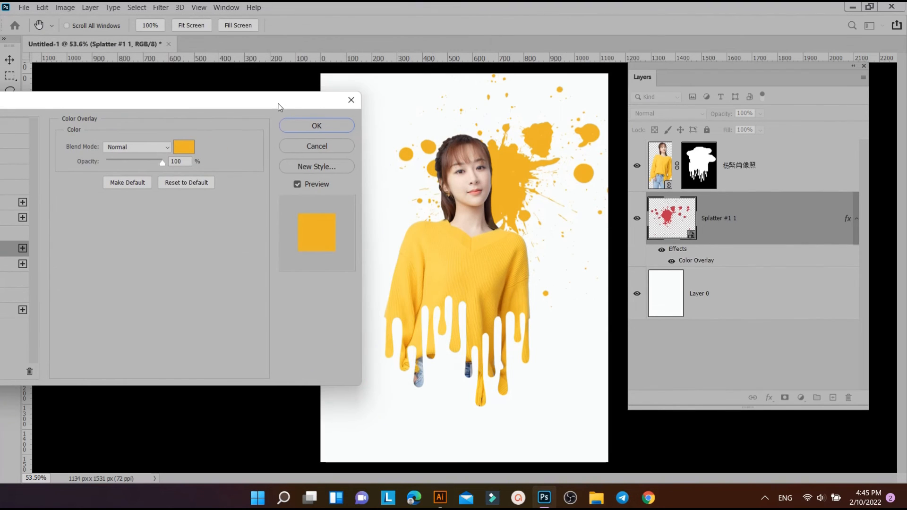
pyautogui.click(180, 150)
pyautogui.click(447, 250)
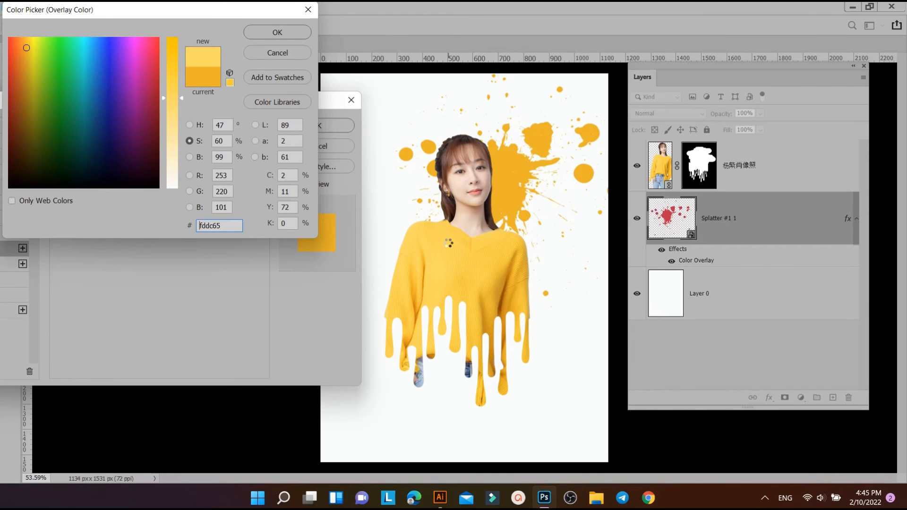
pyautogui.click(448, 249)
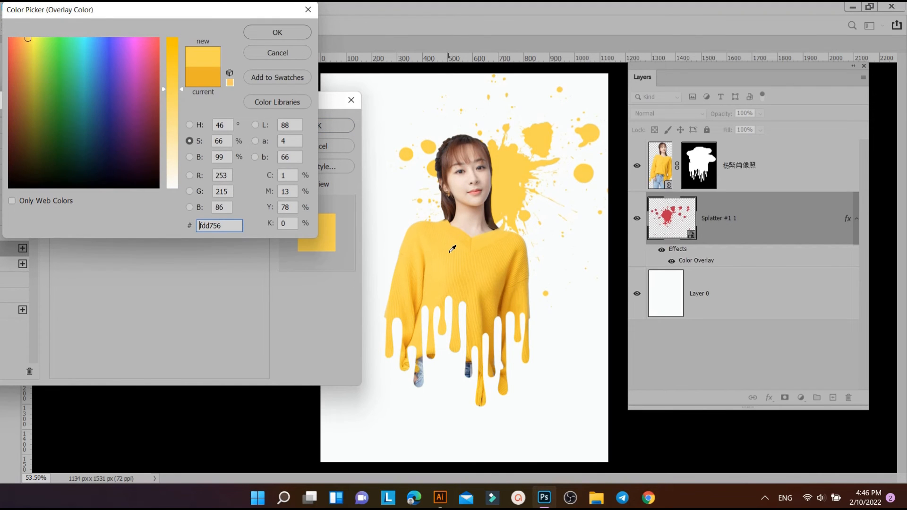
pyautogui.click(449, 245)
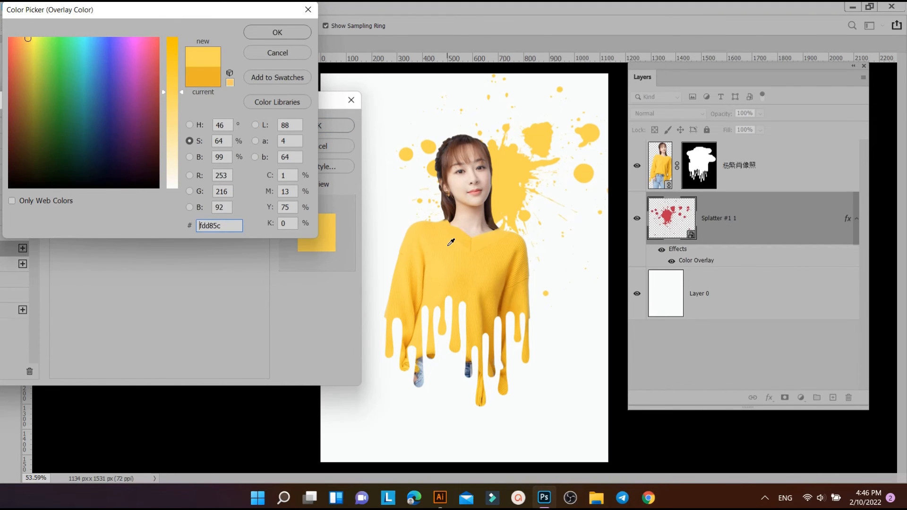
pyautogui.click(282, 34)
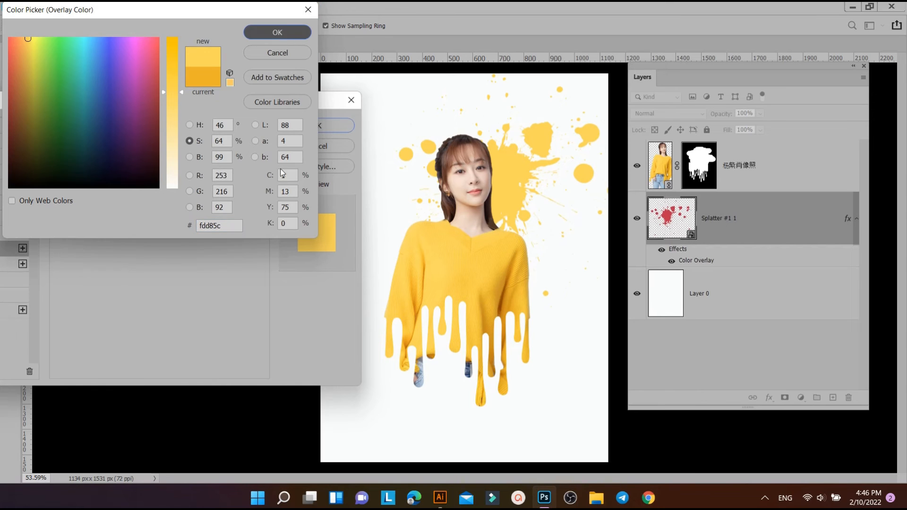
pyautogui.click(325, 124)
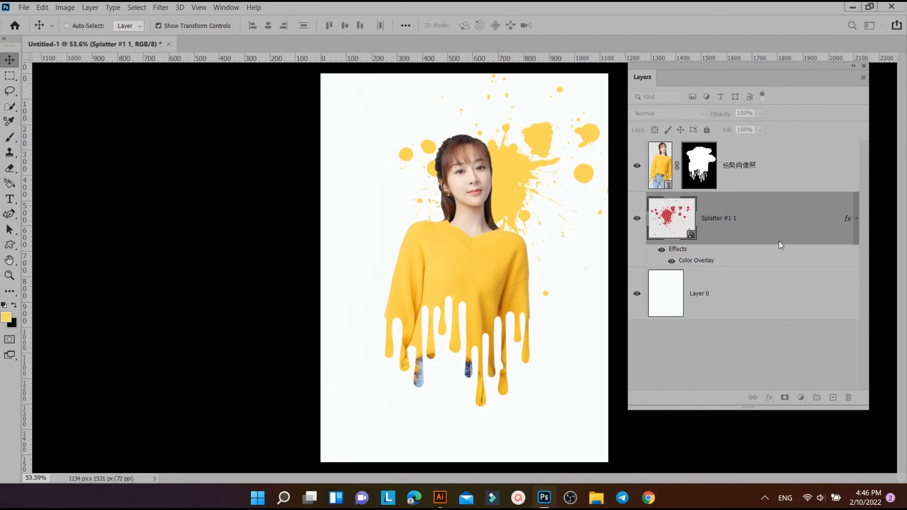
# Duplicate the yellow splatter layer, move the copy behind the left shoulder, and make the original splatter layer active
pyautogui.moveTo(756, 219); pyautogui.dragTo(834, 397)
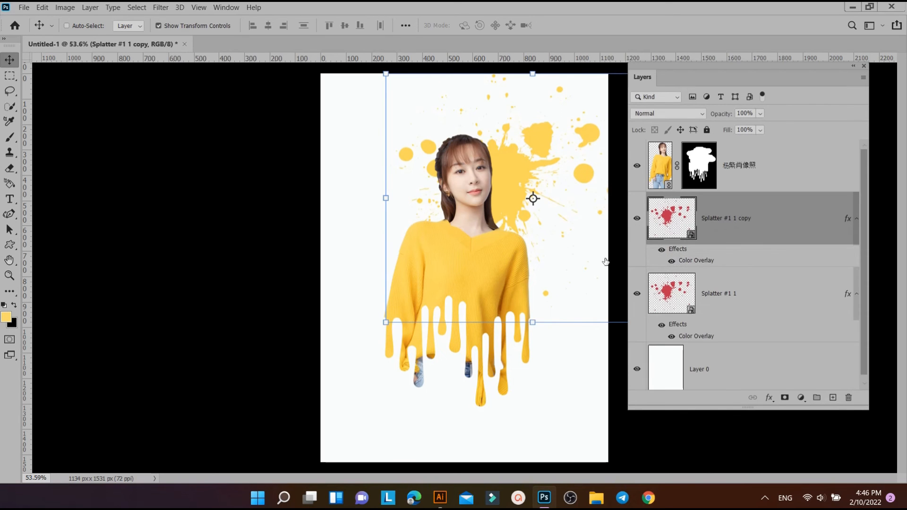
pyautogui.moveTo(529, 184); pyautogui.dragTo(433, 208)
pyautogui.moveTo(510, 203)
pyautogui.mouseDown()
pyautogui.moveTo(495, 200)
pyautogui.moveTo(511, 216)
pyautogui.mouseUp()
pyautogui.click(780, 301)
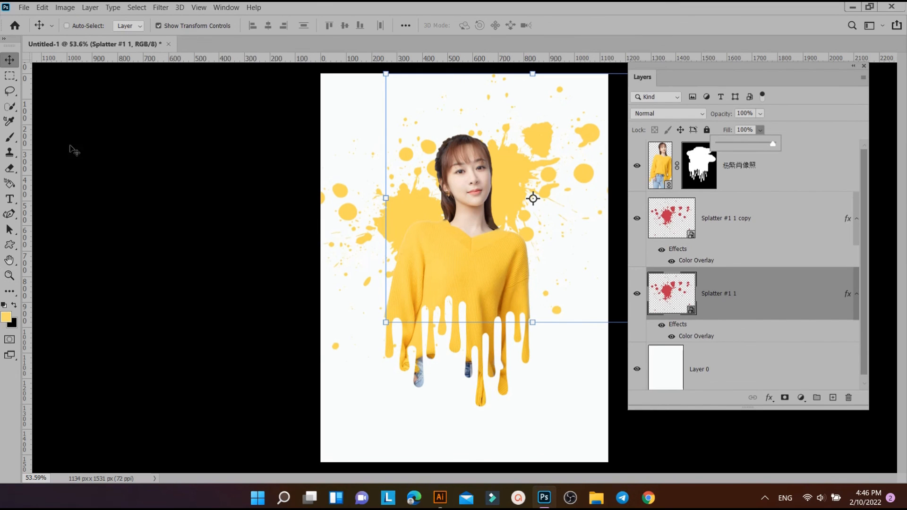
pyautogui.click(9, 275)
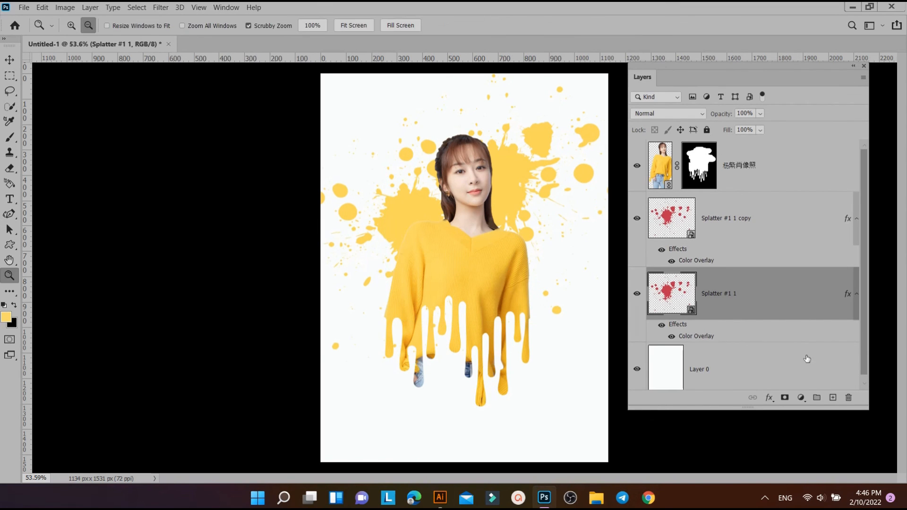
# Enlarge both yellow splatter layers together to about 113%, nudge them into position behind the woman, and commit the transform
pyautogui.scroll(-1, 749, 366)
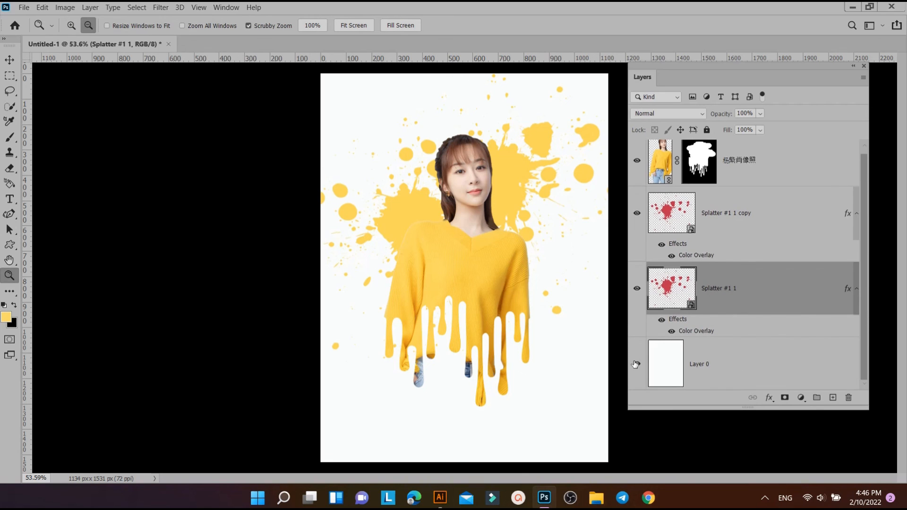
pyautogui.click(766, 365)
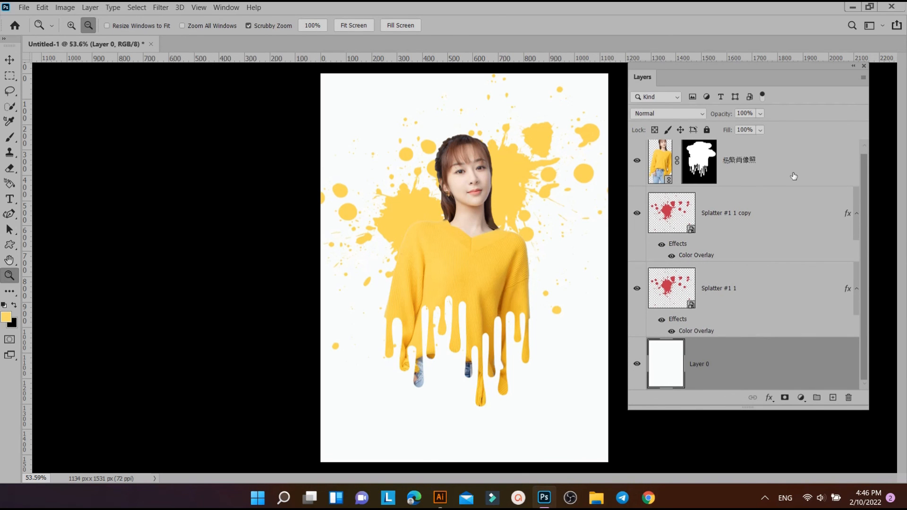
pyautogui.click(750, 216)
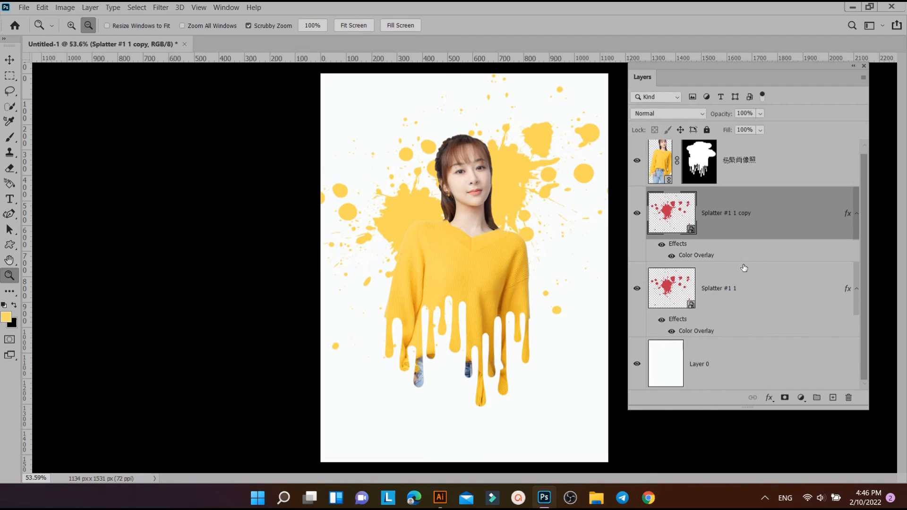
pyautogui.keyDown('shift'); pyautogui.click(728, 290); pyautogui.keyUp('shift')
pyautogui.click(9, 60)
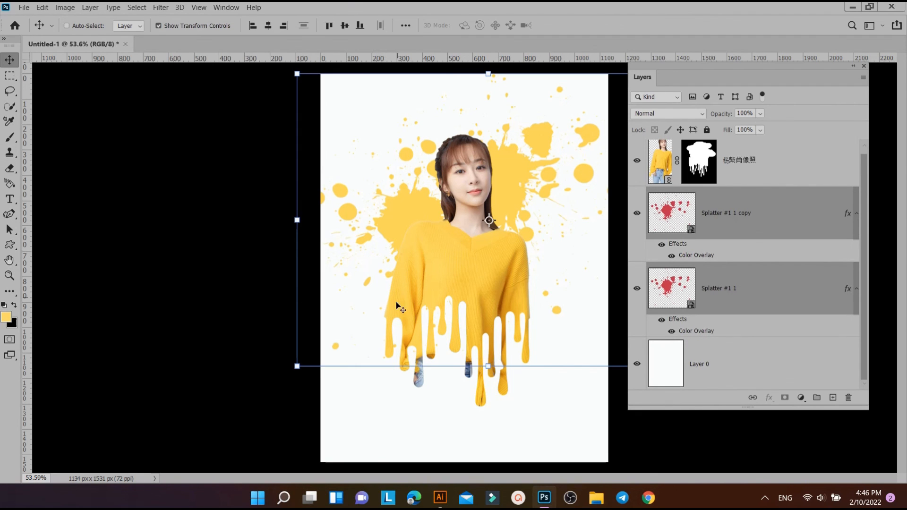
pyautogui.moveTo(489, 387); pyautogui.dragTo(488, 403)
pyautogui.moveTo(512, 286); pyautogui.dragTo(510, 279)
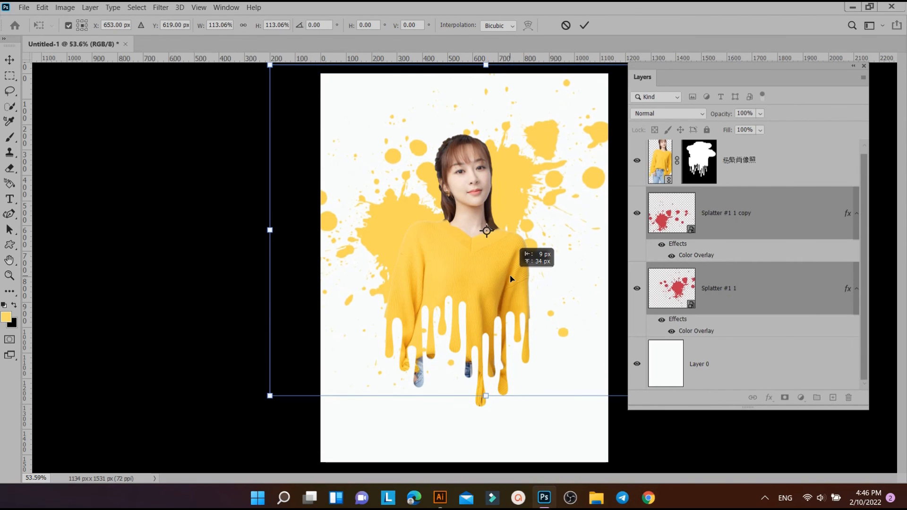
pyautogui.click(584, 25)
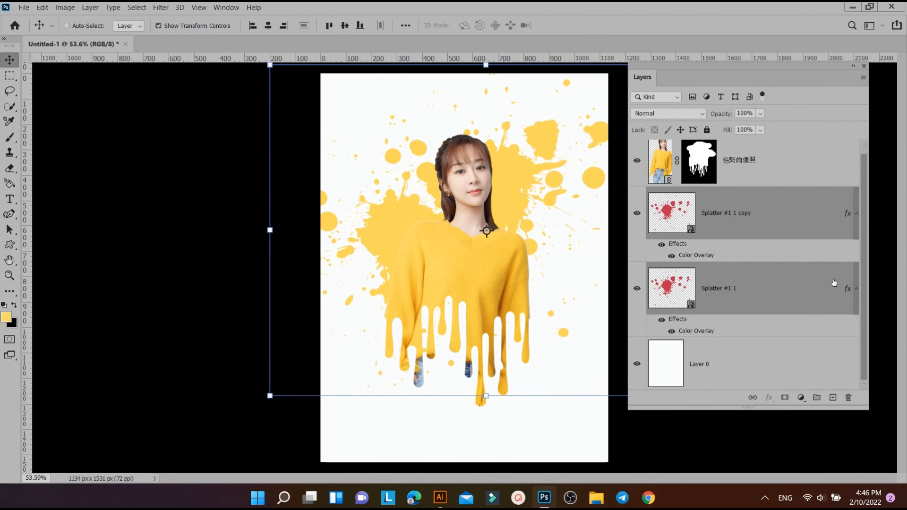
# Make the portrait layer active and view the whole composition slightly smaller with the Zoom tool
pyautogui.click(813, 179)
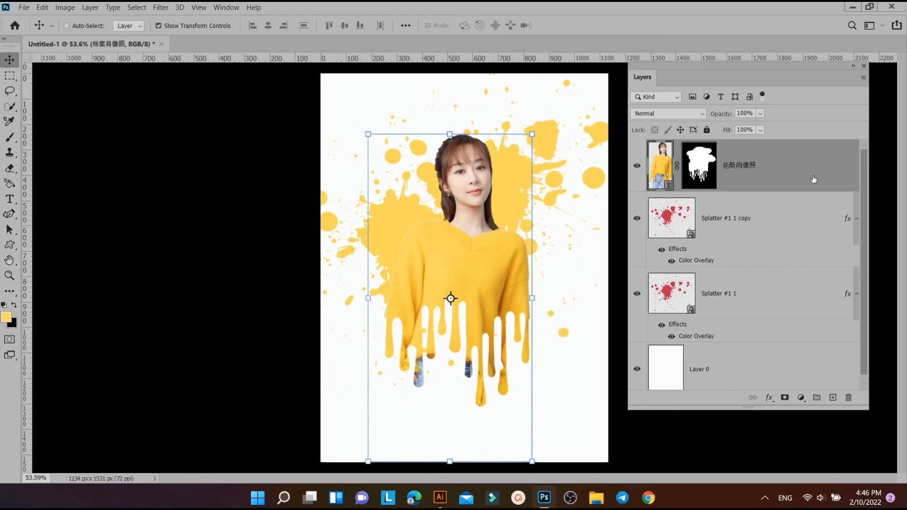
pyautogui.click(10, 275)
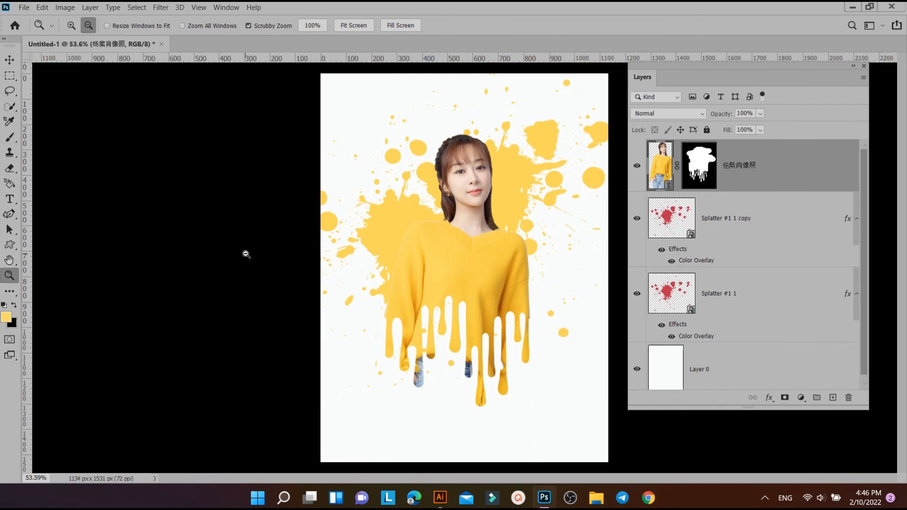
pyautogui.scroll(-2, 575, 318)
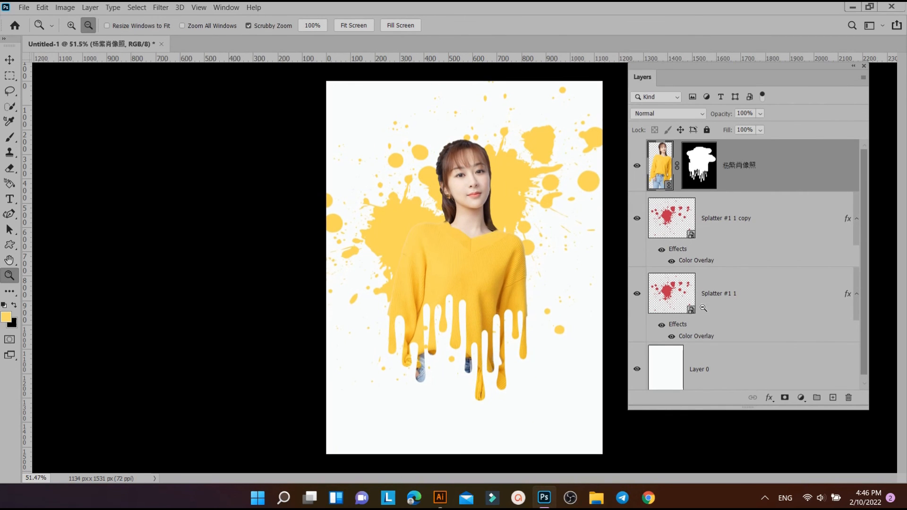